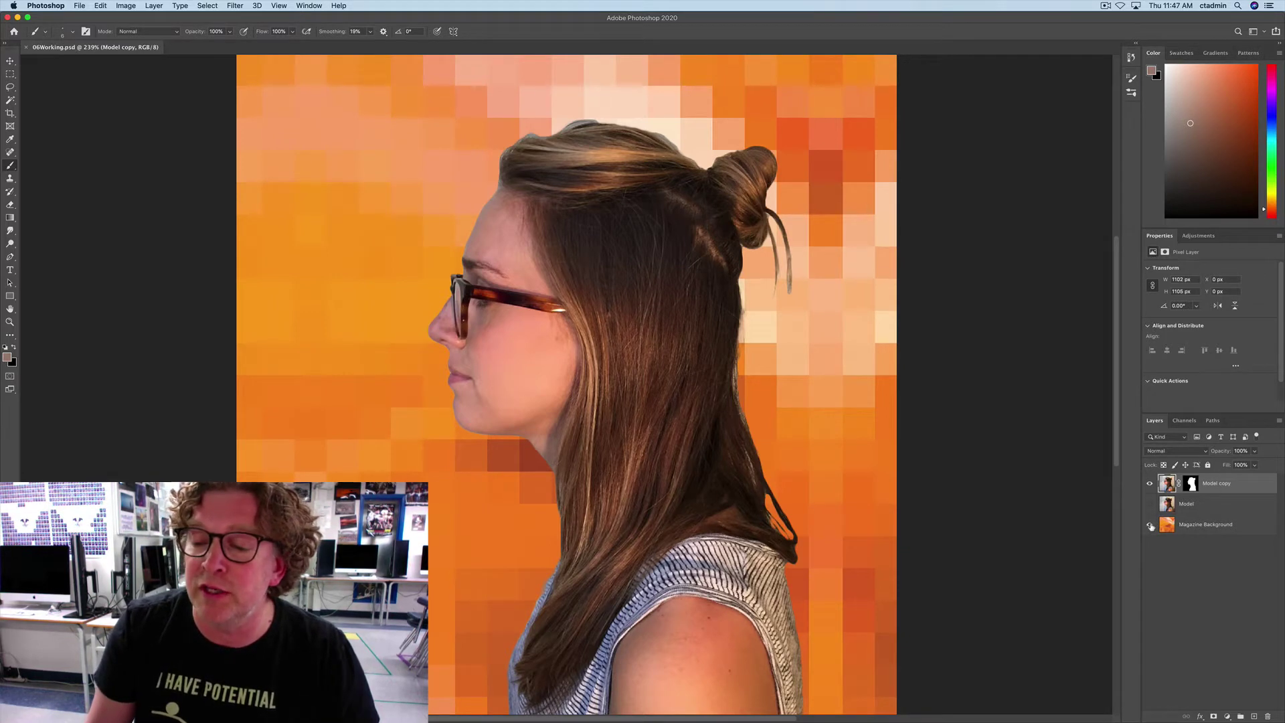
Hide the Magazine Background layer, reset the colours to default black and white, and enter Quick Mask mode on the Model copy layer.
click(1149, 525)
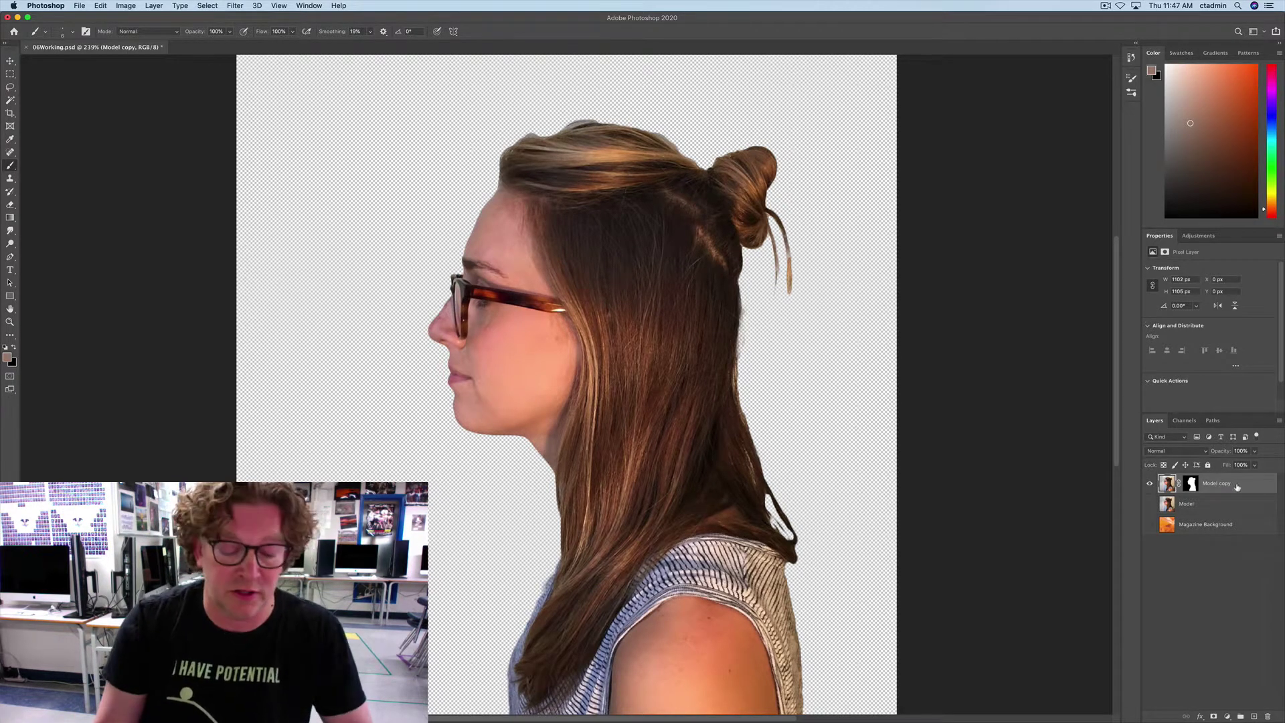
key(d)
key(q)
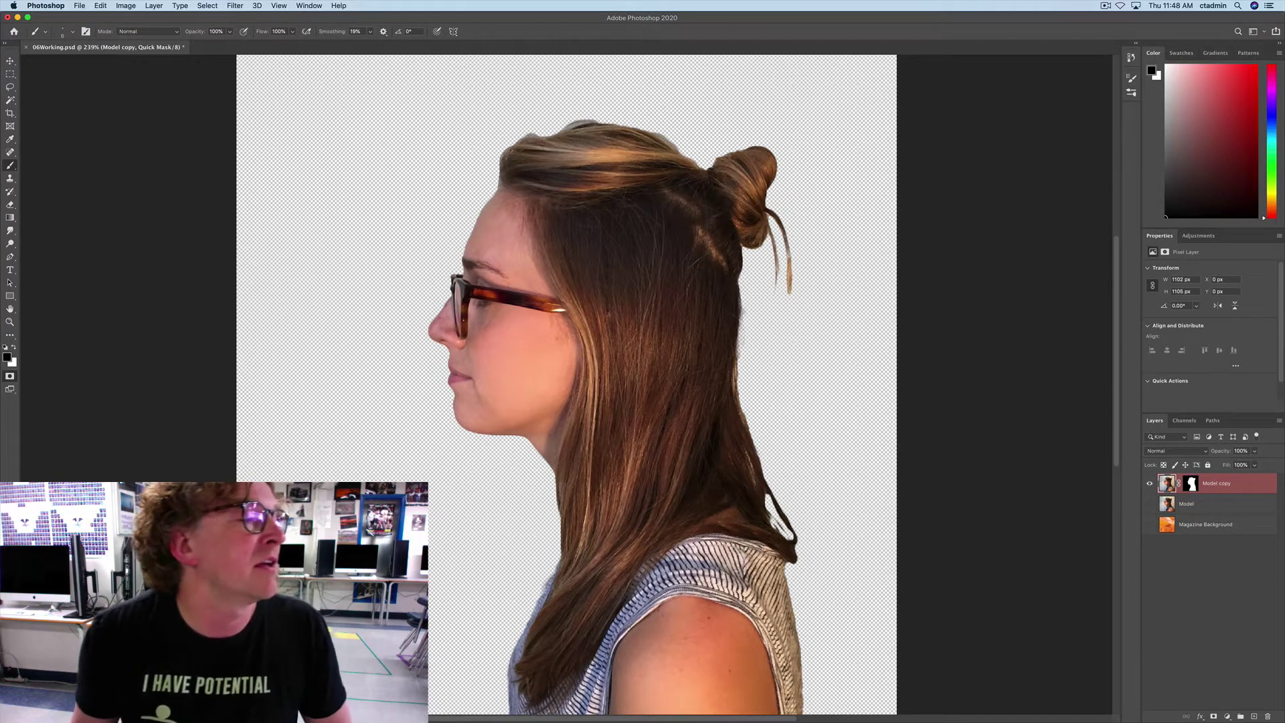
Set up a soft brush of 13 px with 0% hardness for masking the model's glasses.
key(z)
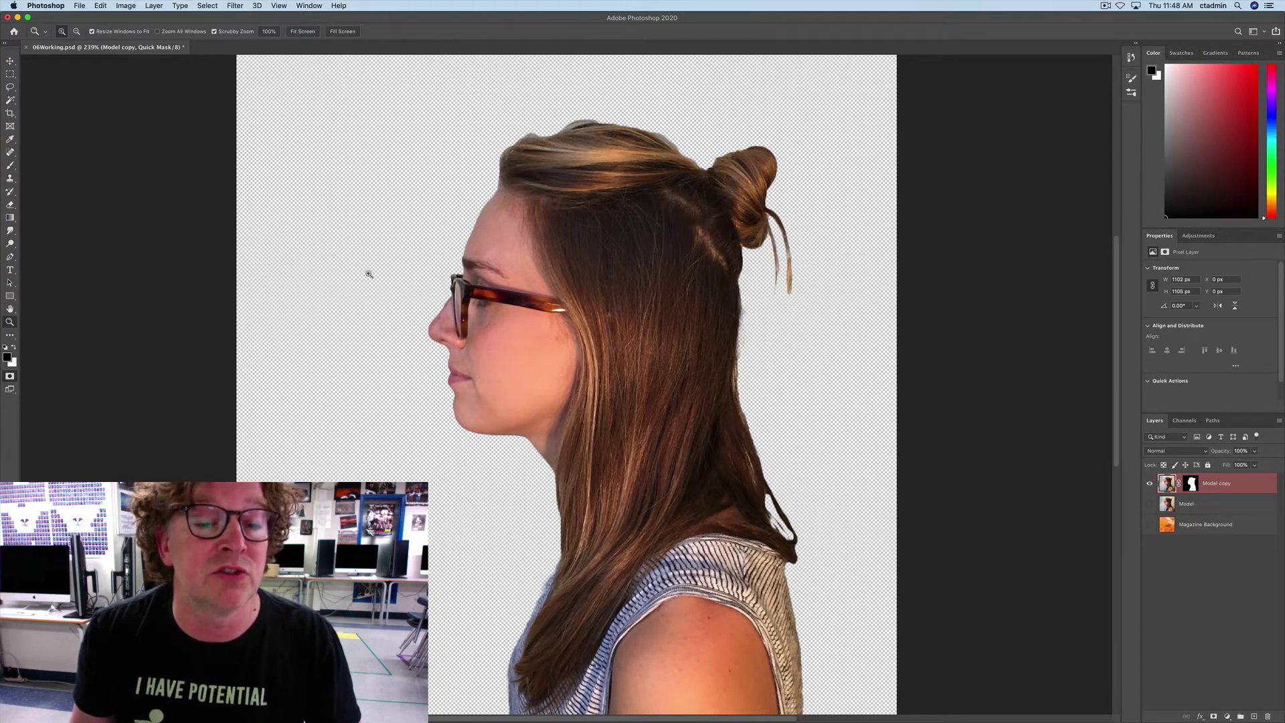
drag(464, 292, 515, 298)
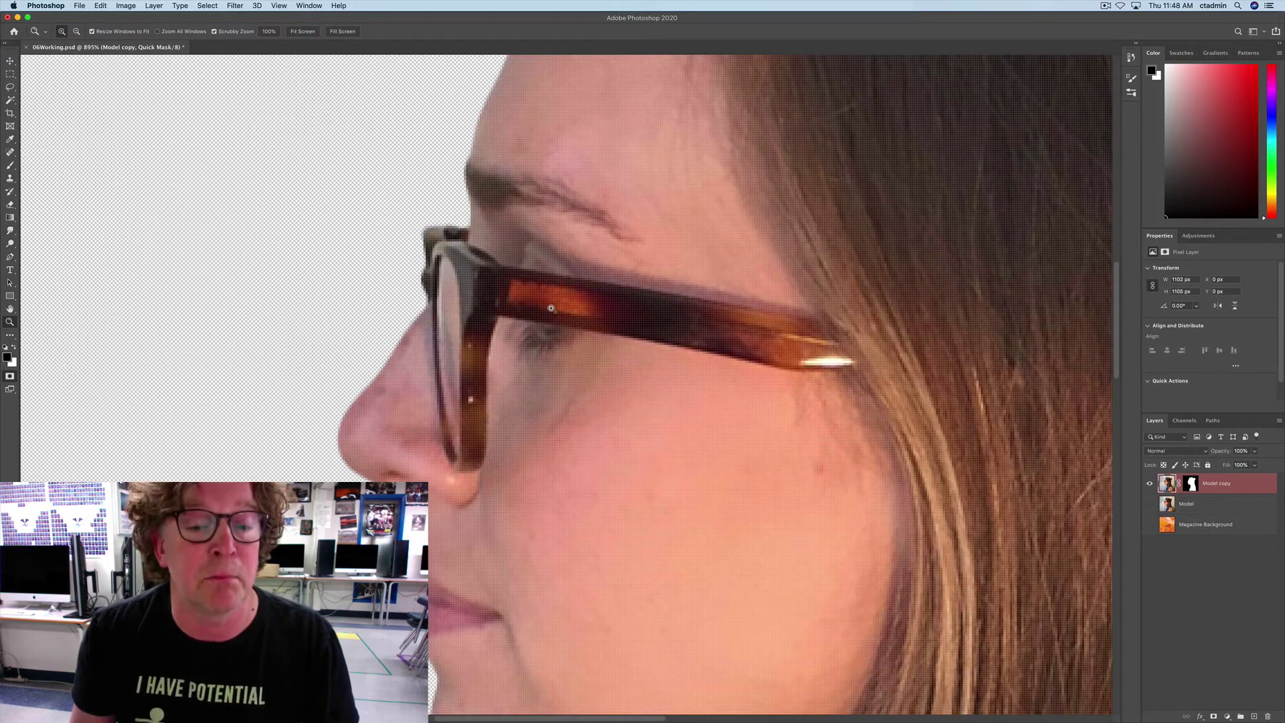
key(b)
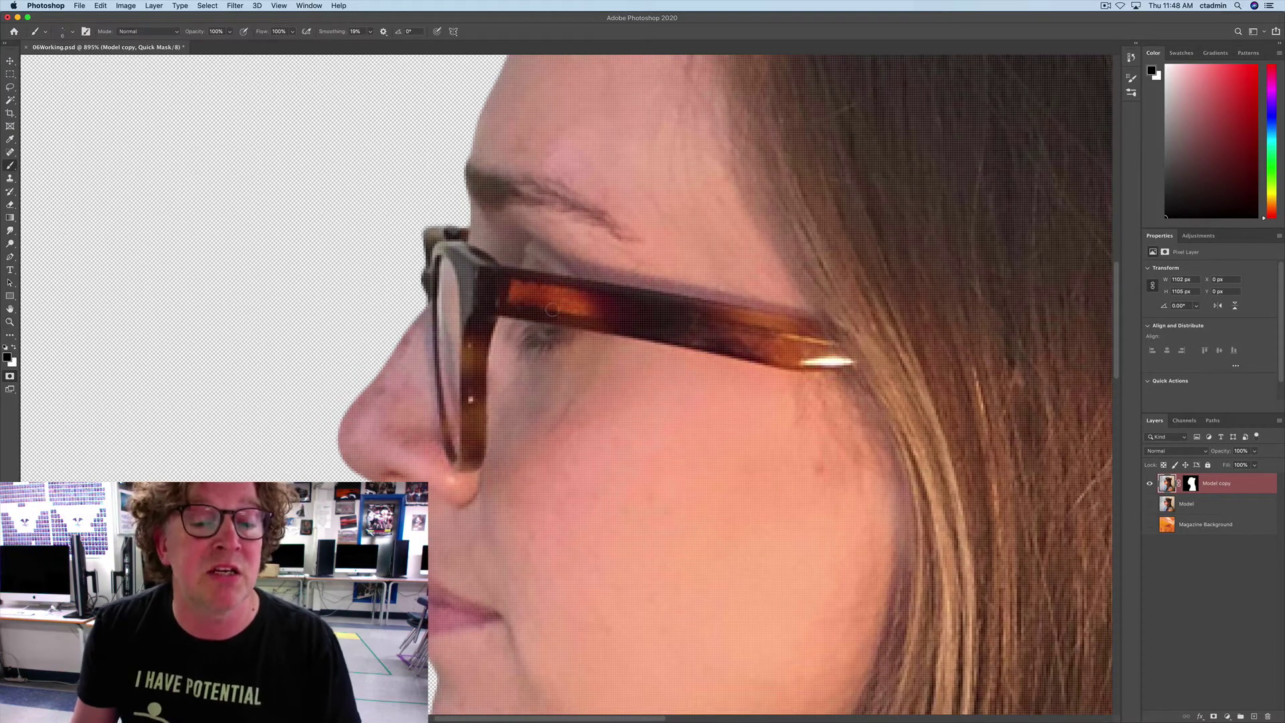
click(71, 35)
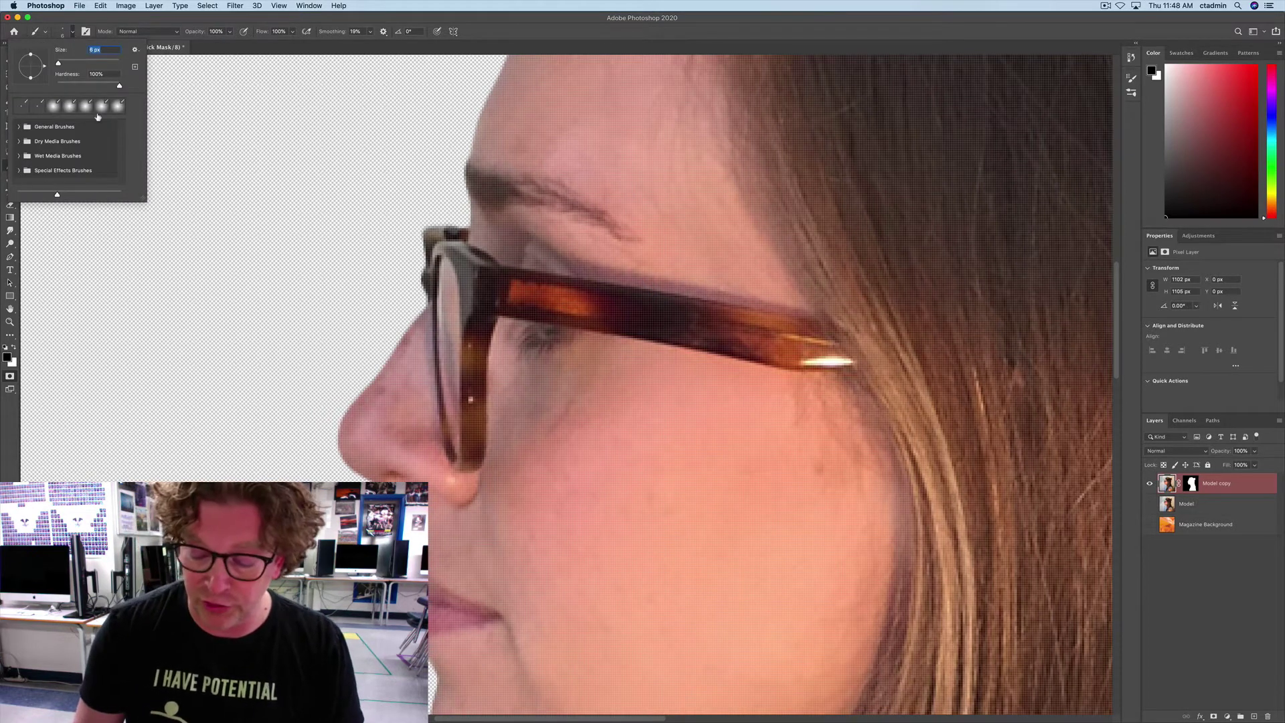
text(13)
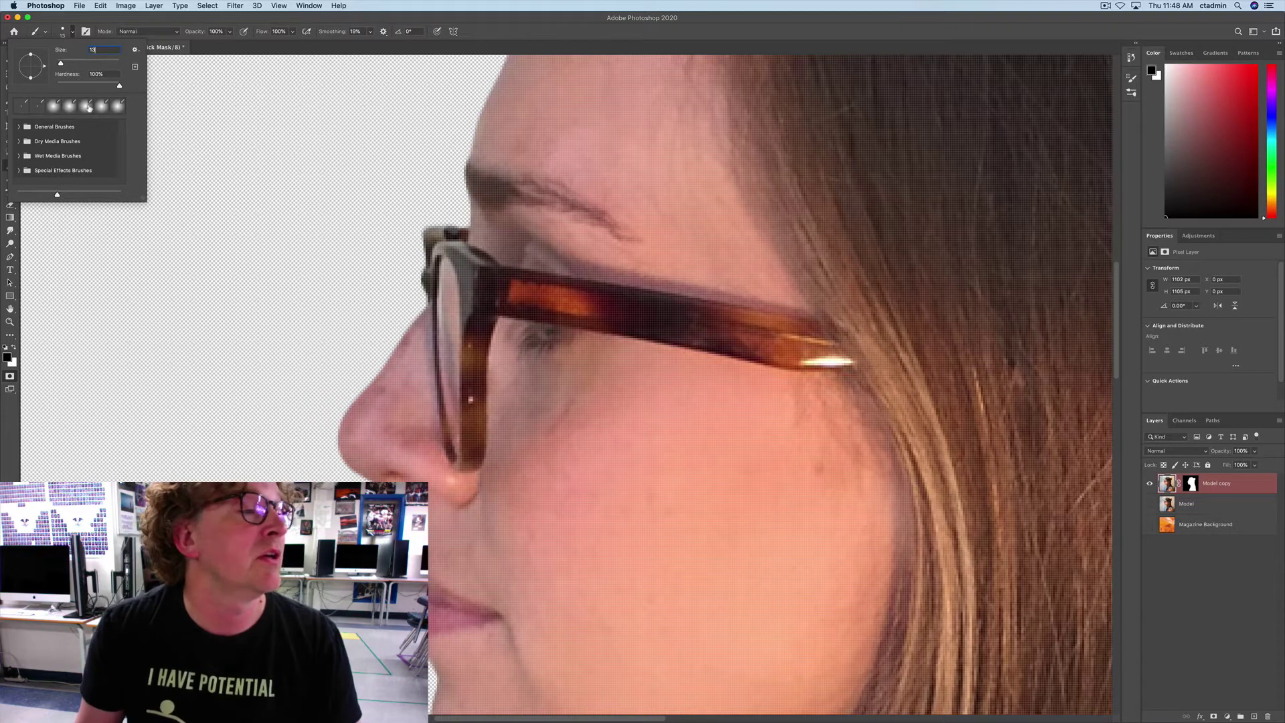
drag(92, 86, 31, 87)
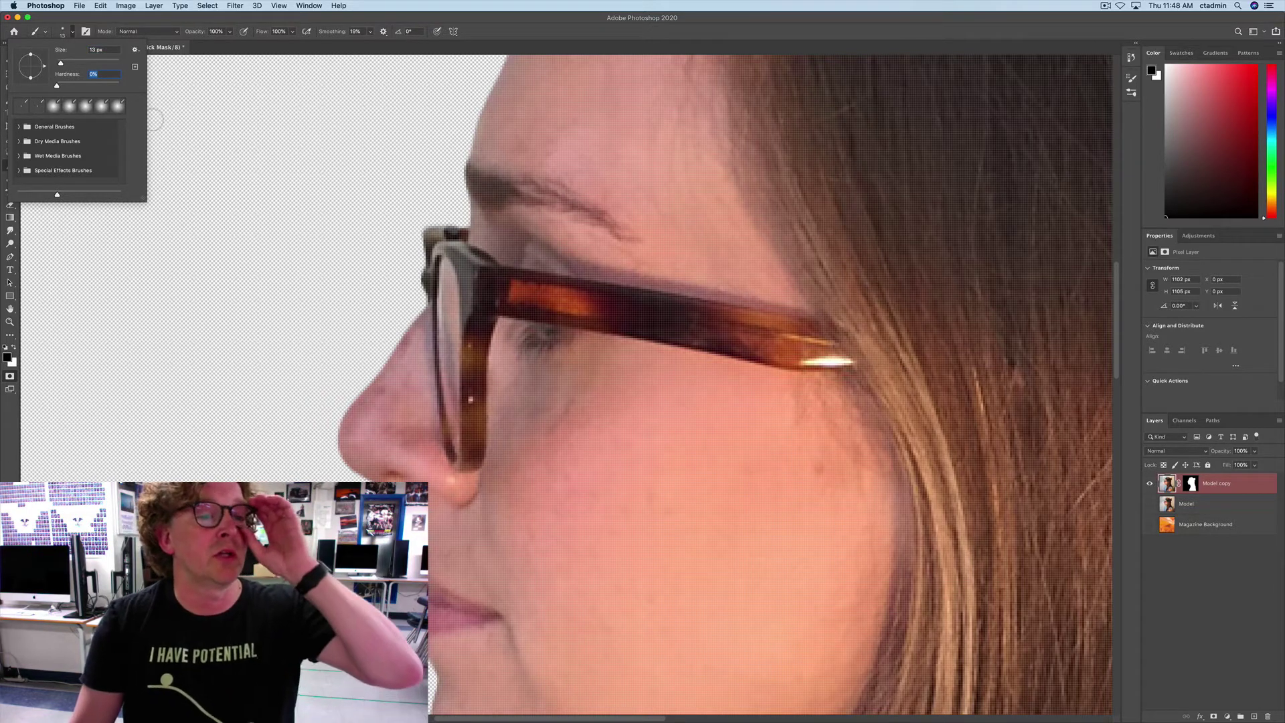
click(141, 19)
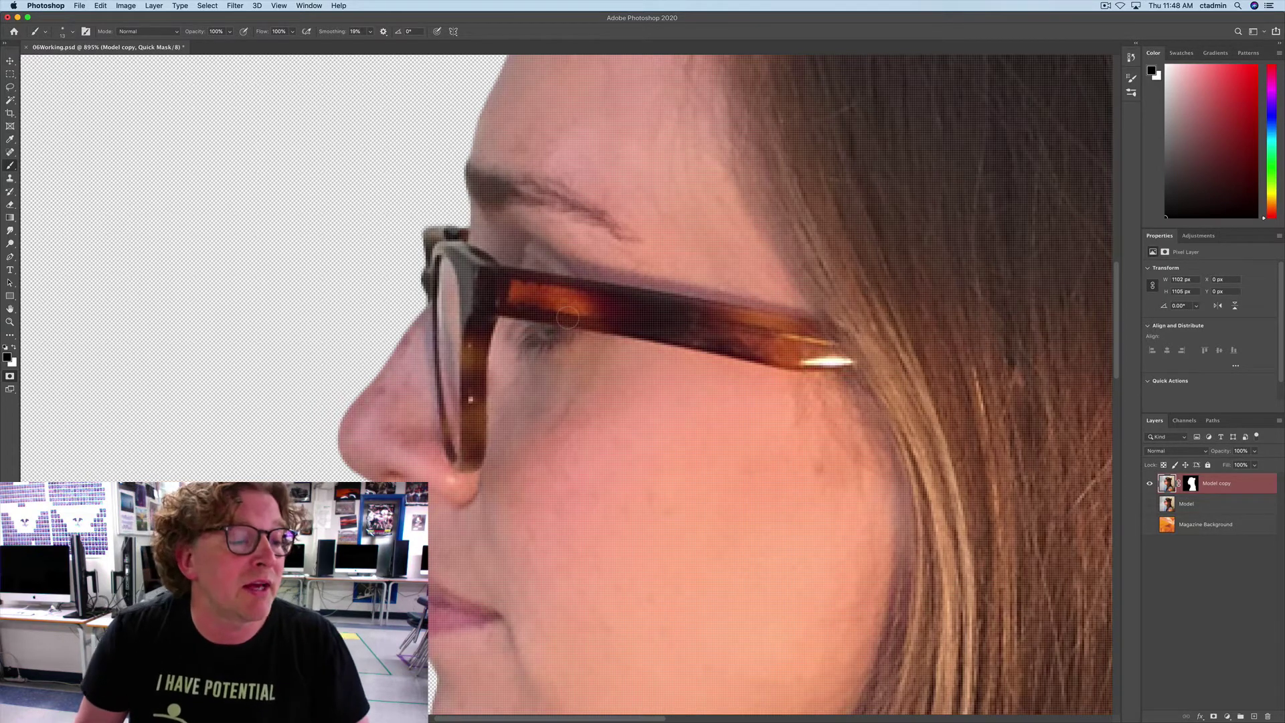
Paint the Quick Mask in black over the glasses' temple arm, erasing a small patch with white and repainting it in black.
mouse_move(548, 295)
mouse_down()
mouse_move(836, 345)
mouse_move(747, 350)
mouse_move(605, 320)
mouse_move(735, 323)
mouse_move(796, 339)
mouse_move(580, 318)
mouse_move(506, 299)
mouse_move(499, 284)
mouse_move(587, 293)
mouse_move(547, 291)
mouse_up()
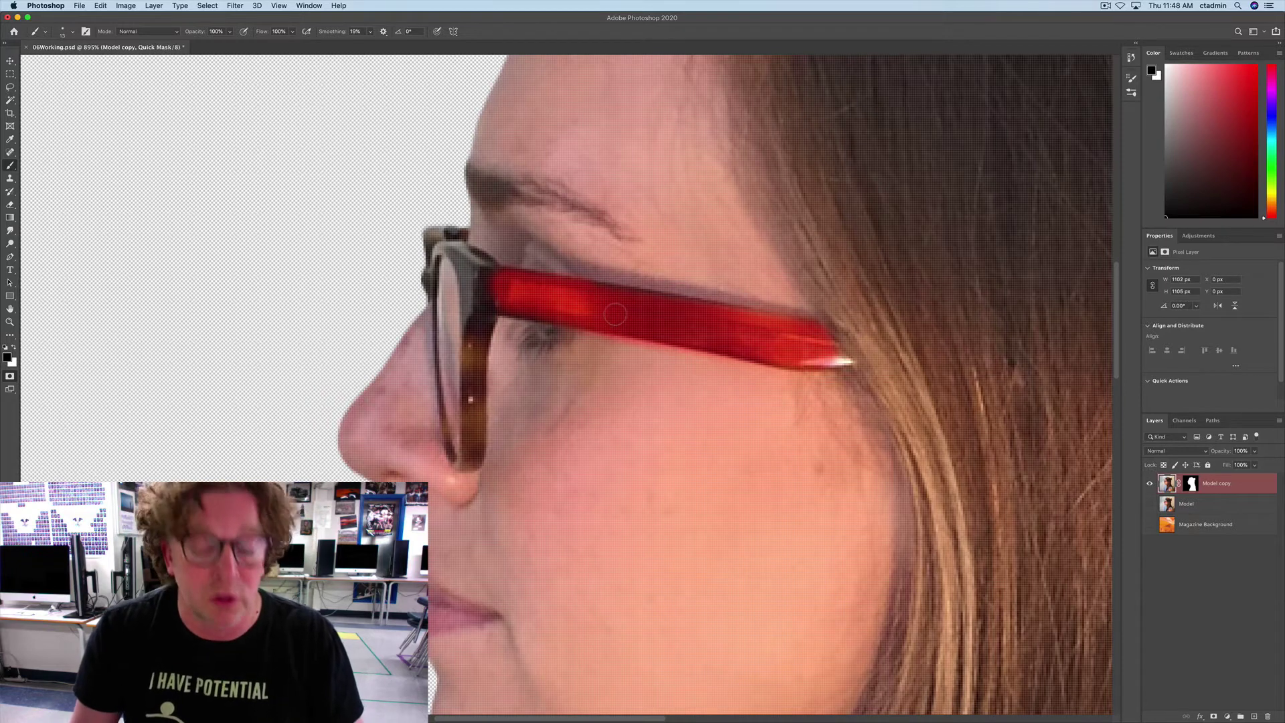
key(x)
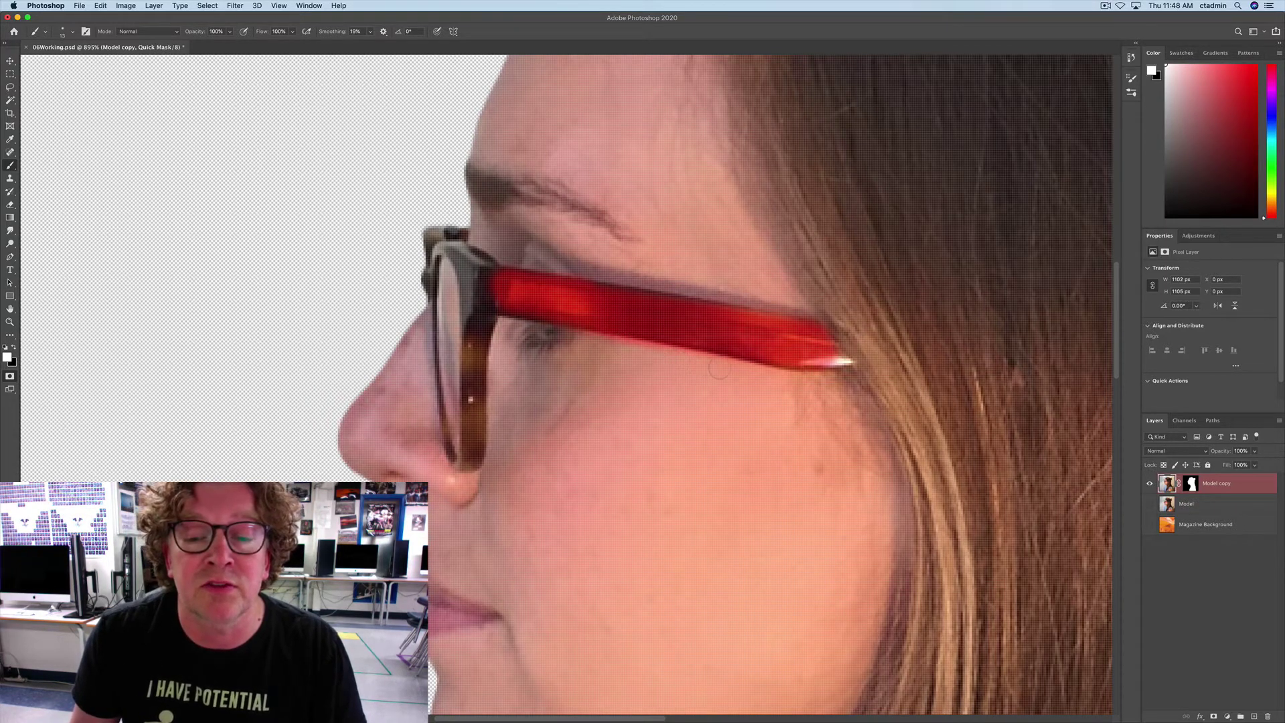
drag(692, 335, 612, 329)
key(x)
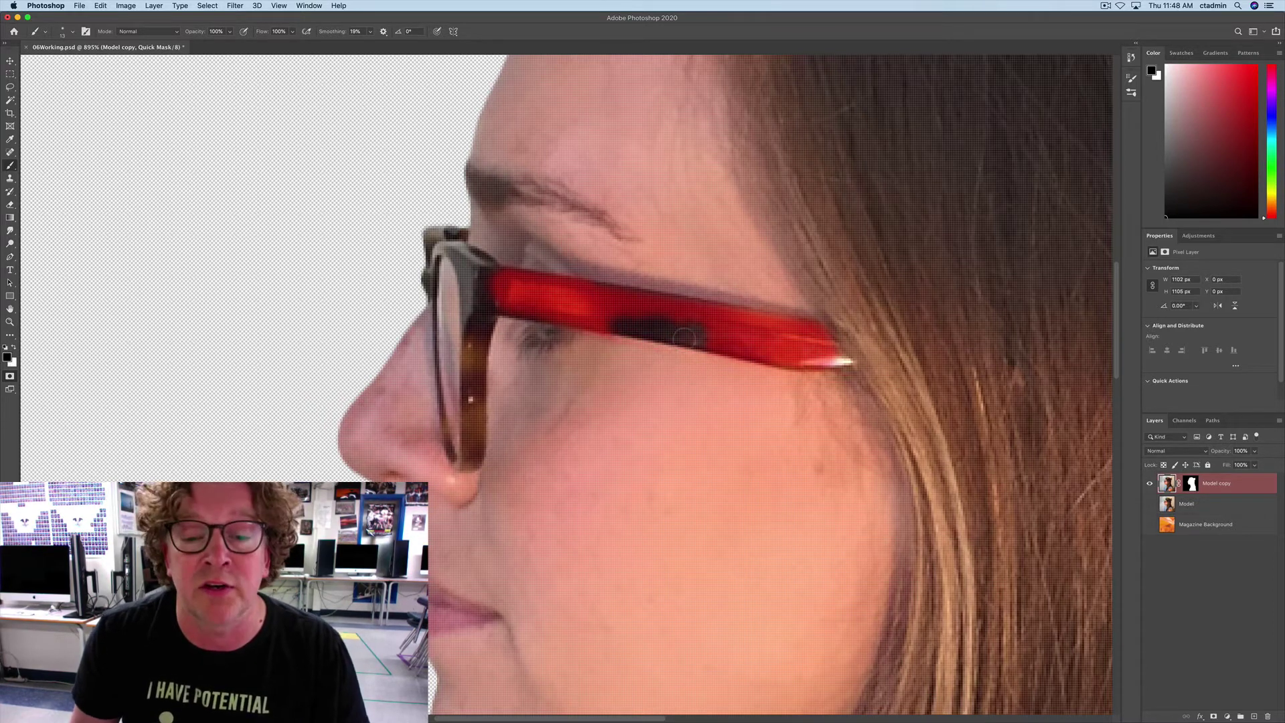
mouse_move(712, 334)
mouse_down()
mouse_move(610, 323)
mouse_move(694, 322)
mouse_move(602, 312)
mouse_up()
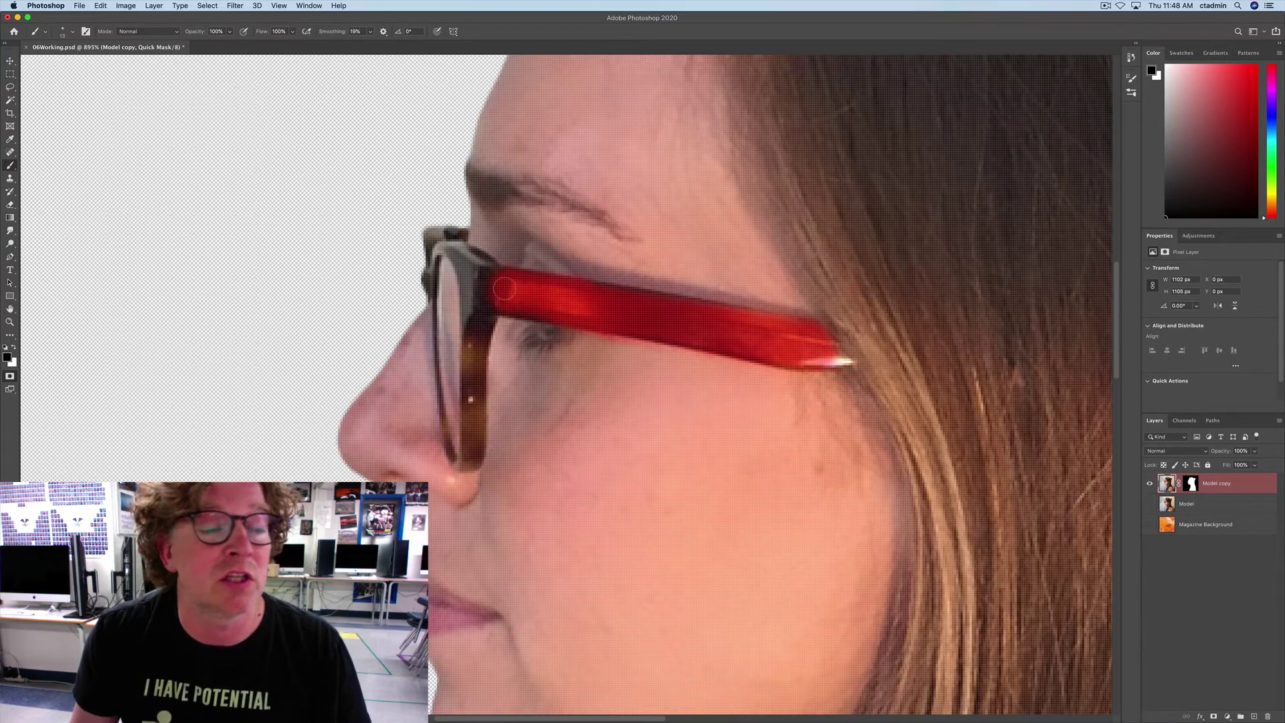
Choose #955252 as the foreground colour and paint a partial mask over the upper part of the glasses' front frame beside the temple arm.
click(8, 358)
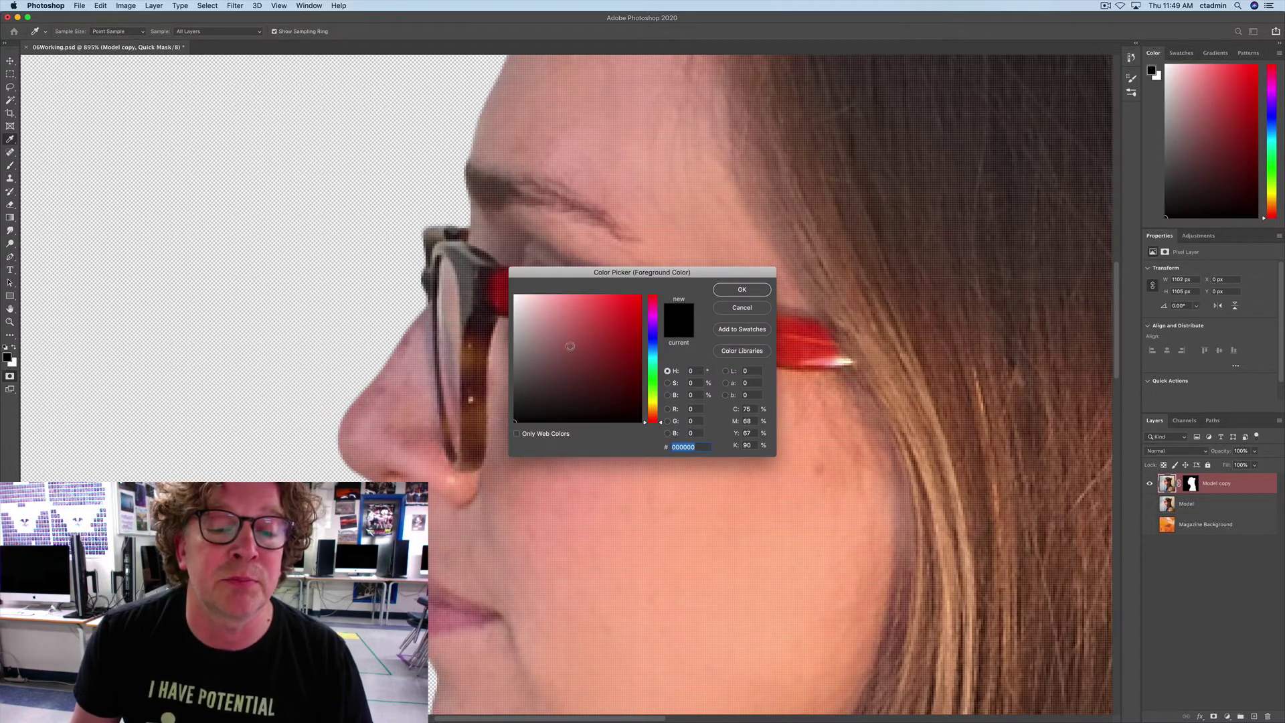
click(571, 347)
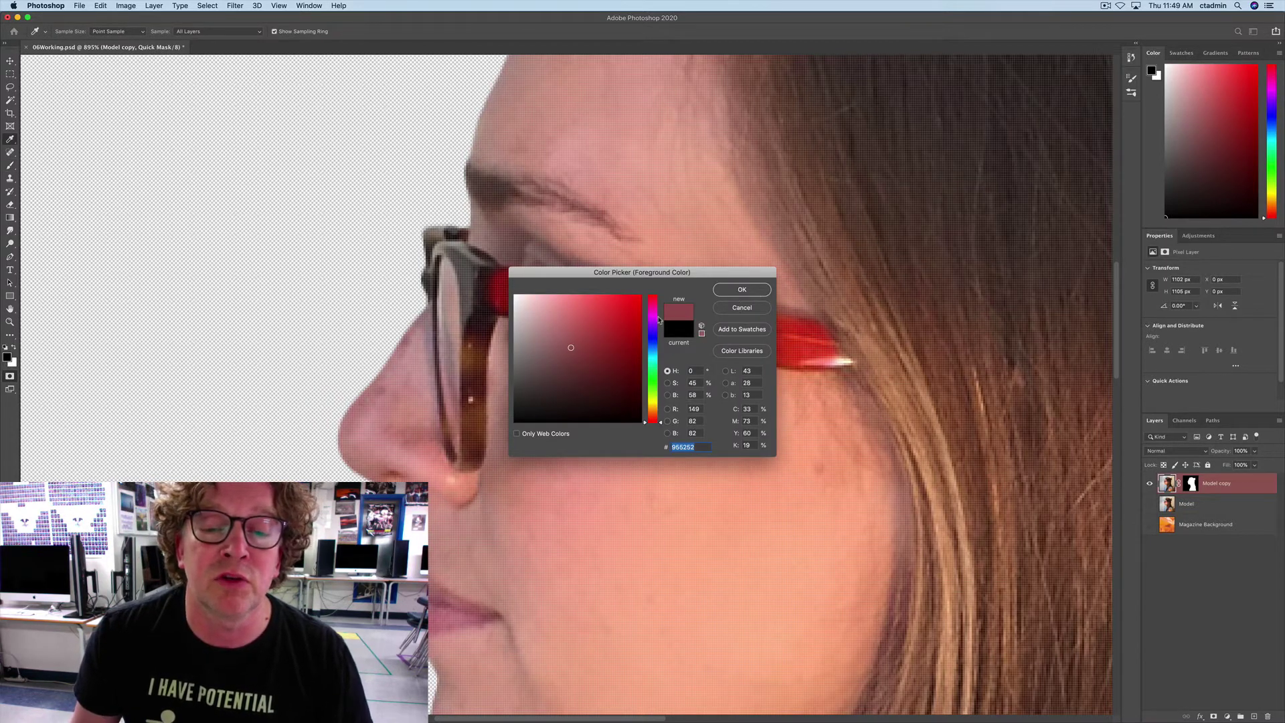
click(735, 292)
key(b)
mouse_move(468, 354)
mouse_down()
mouse_move(472, 371)
mouse_move(476, 320)
mouse_move(525, 293)
mouse_up()
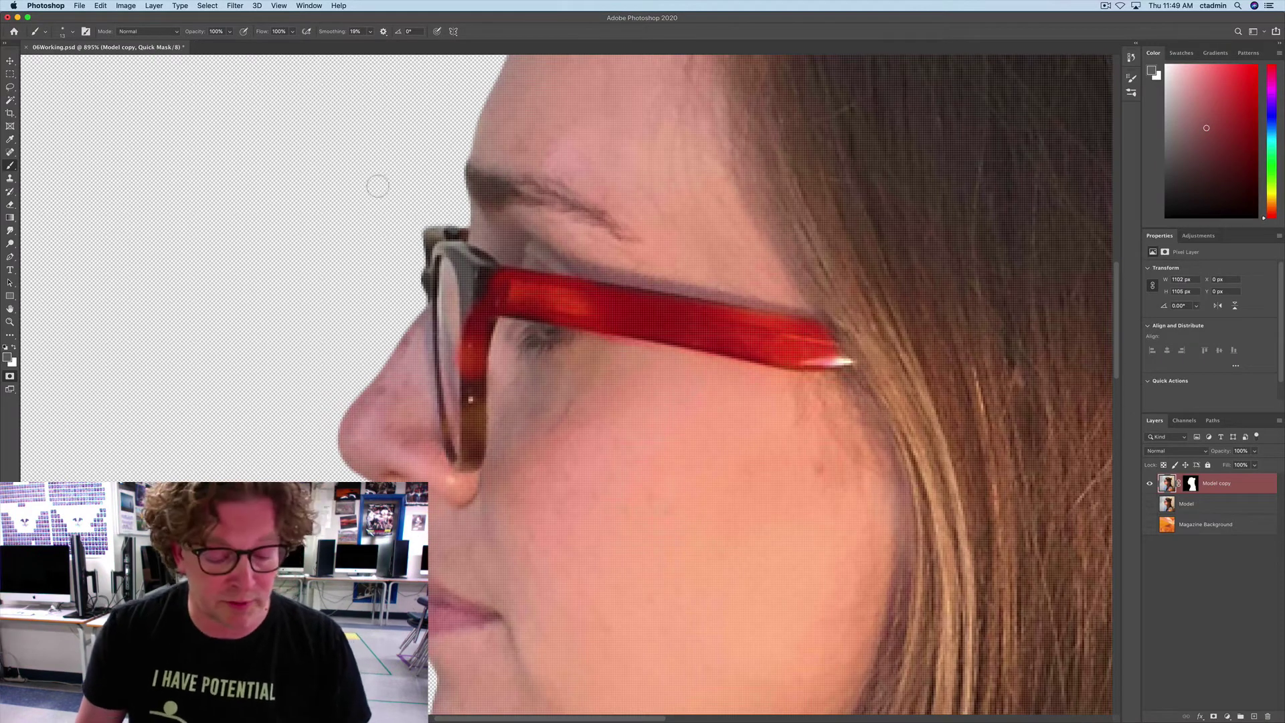
Mask the rest of the front frame in black, using a smaller brush for the thin lens rim and touching up its upper corner.
key(x)
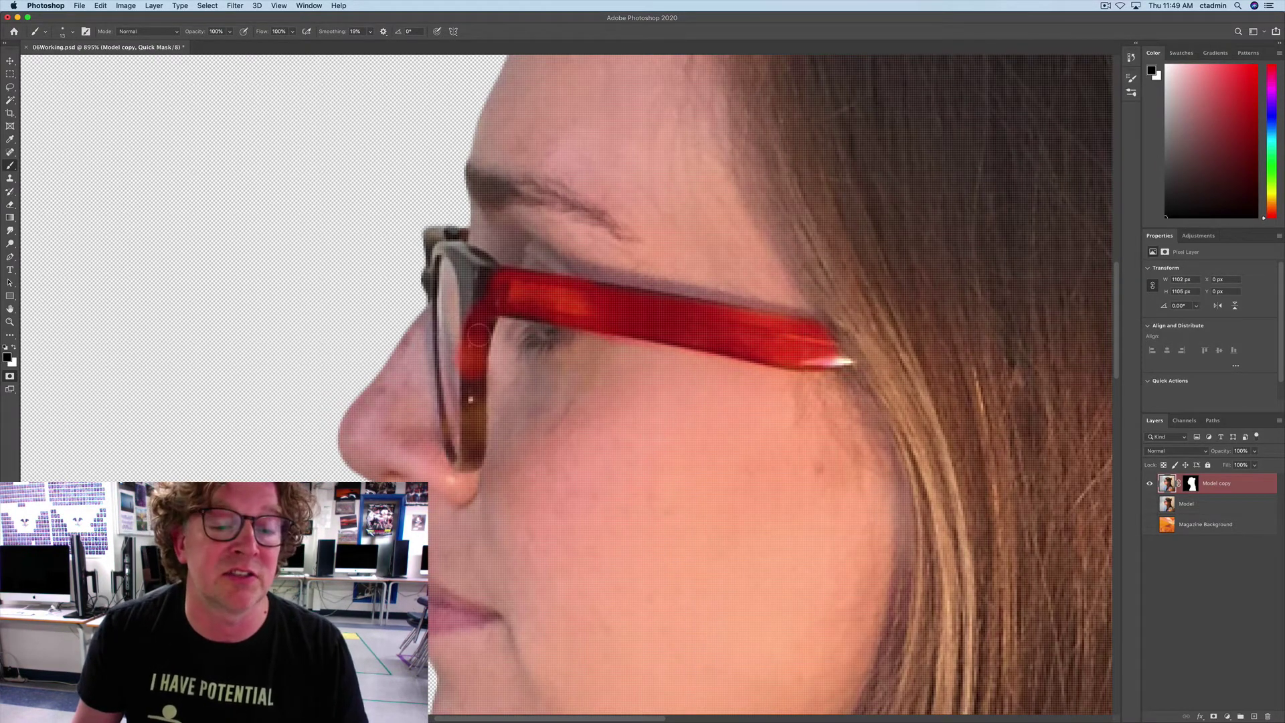
drag(474, 361, 469, 461)
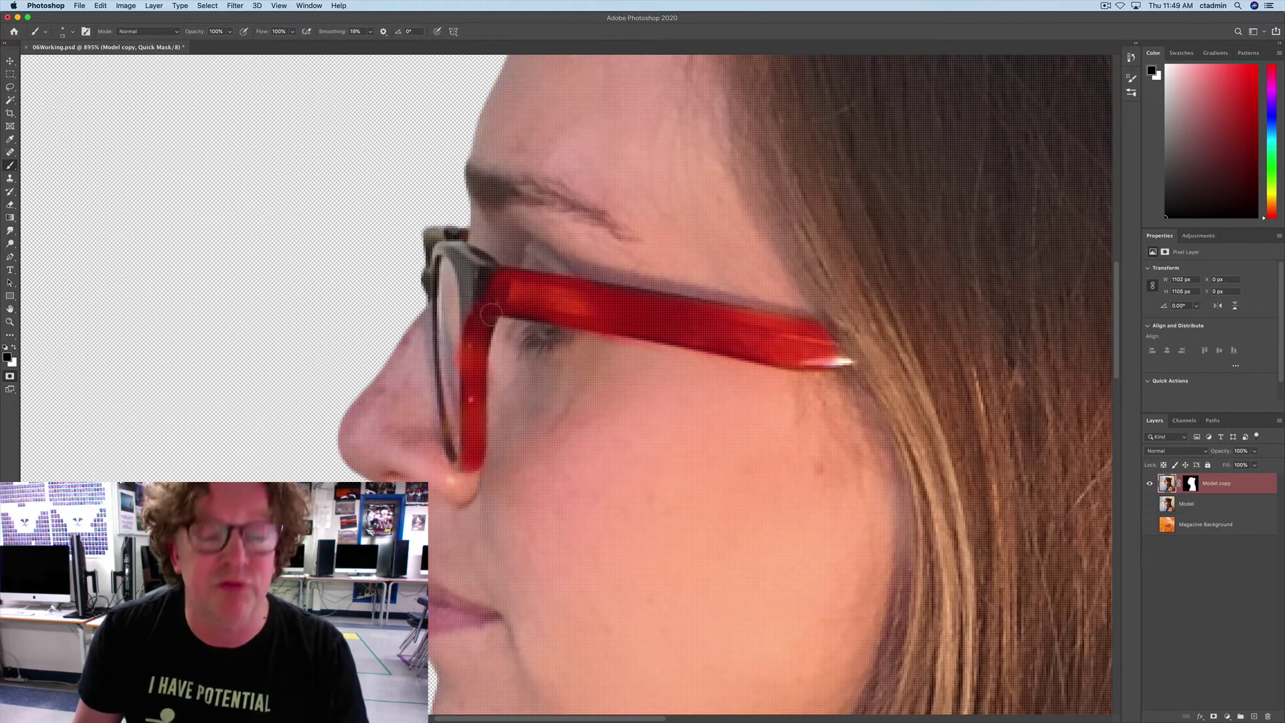
key(bracketleft)
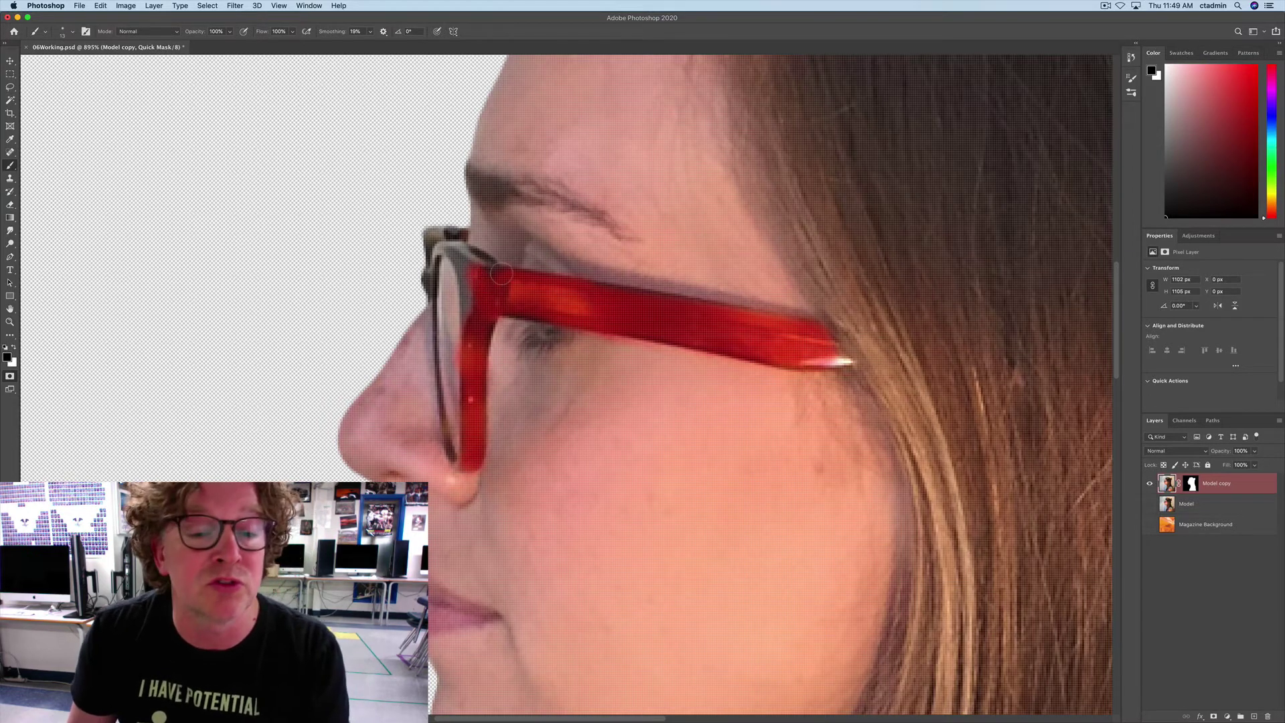
key(bracketleft)
key(bracketleft)
key(bracketleft)
key(bracketleft)
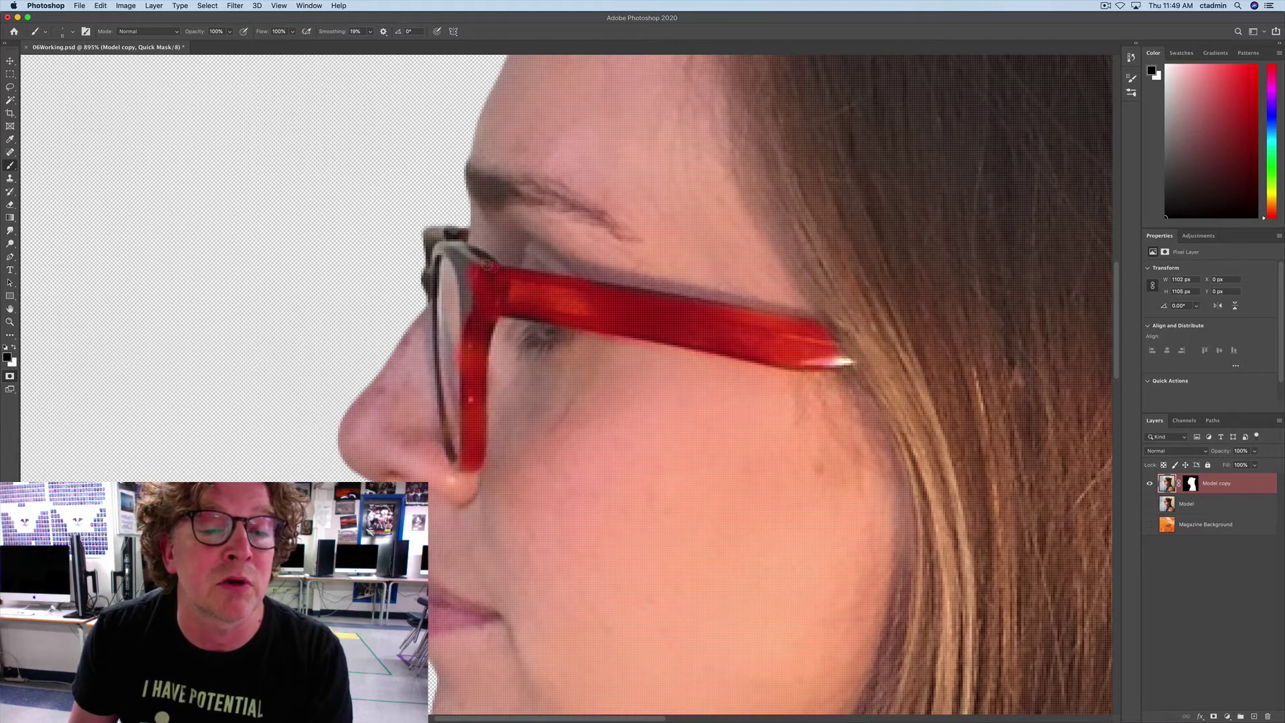
mouse_move(487, 268)
mouse_down()
mouse_move(472, 249)
mouse_move(442, 246)
mouse_move(431, 291)
mouse_move(428, 244)
mouse_move(462, 235)
mouse_up()
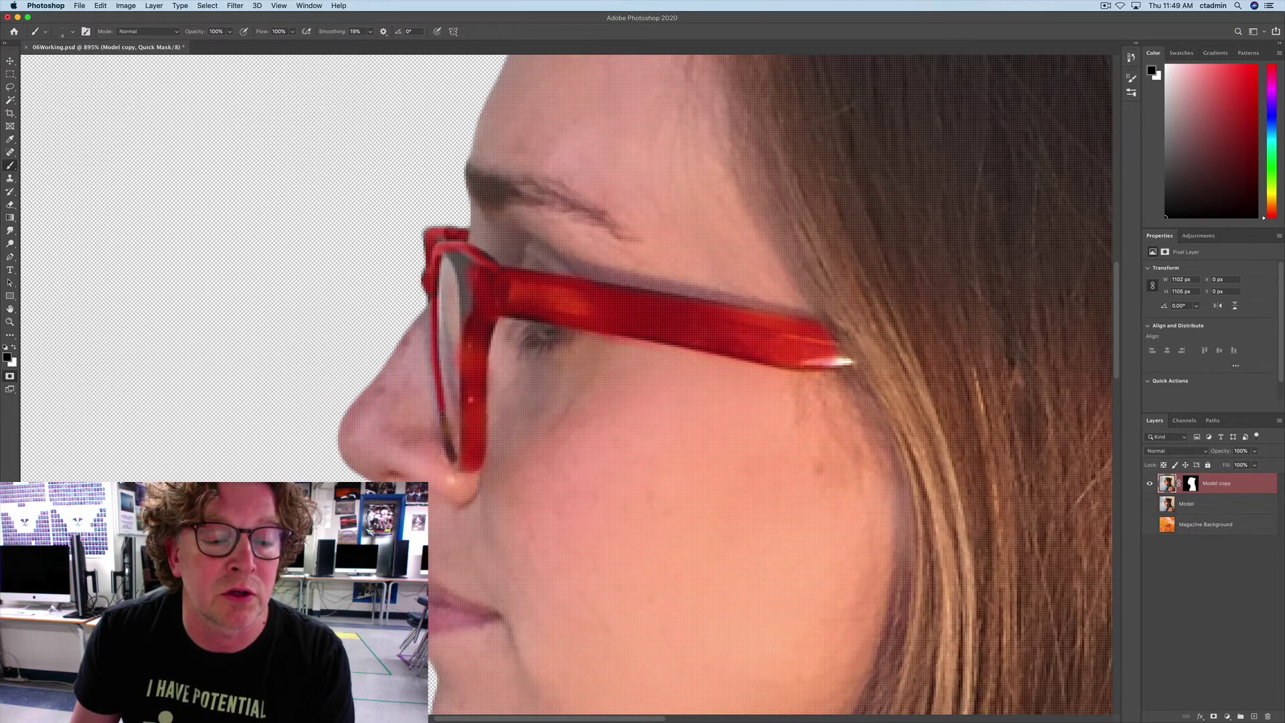
drag(443, 416, 450, 462)
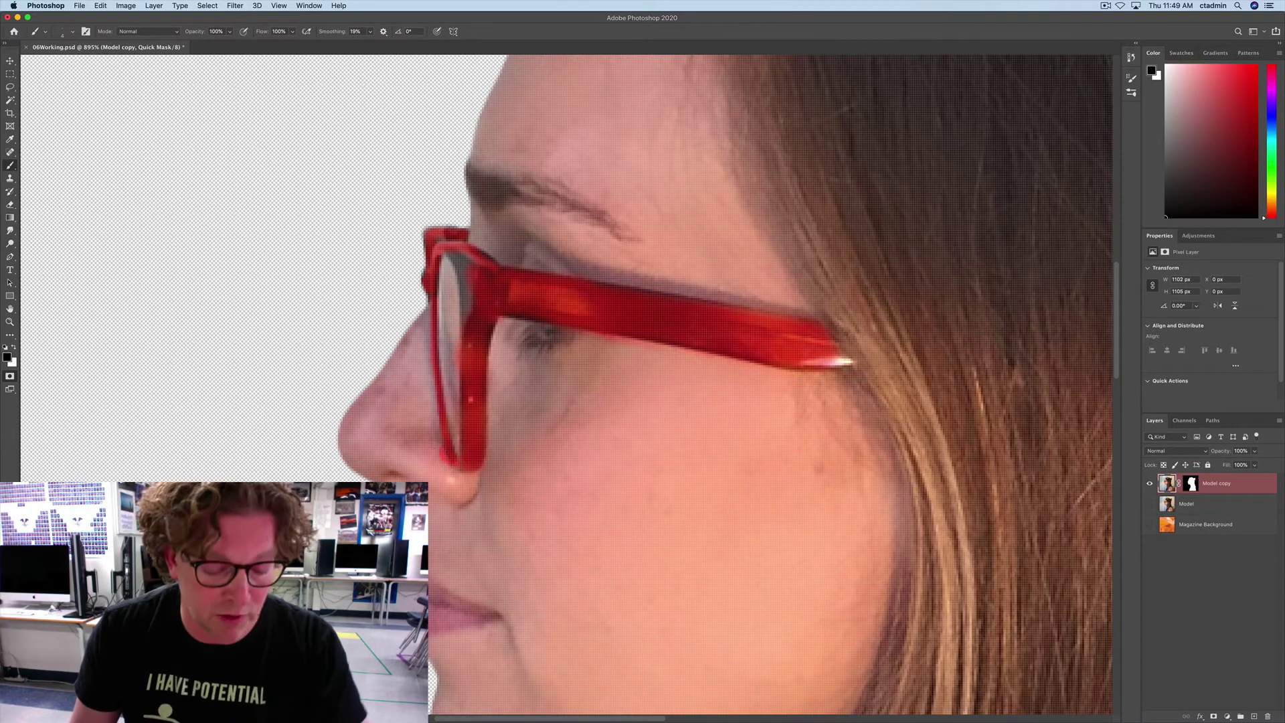
key(x)
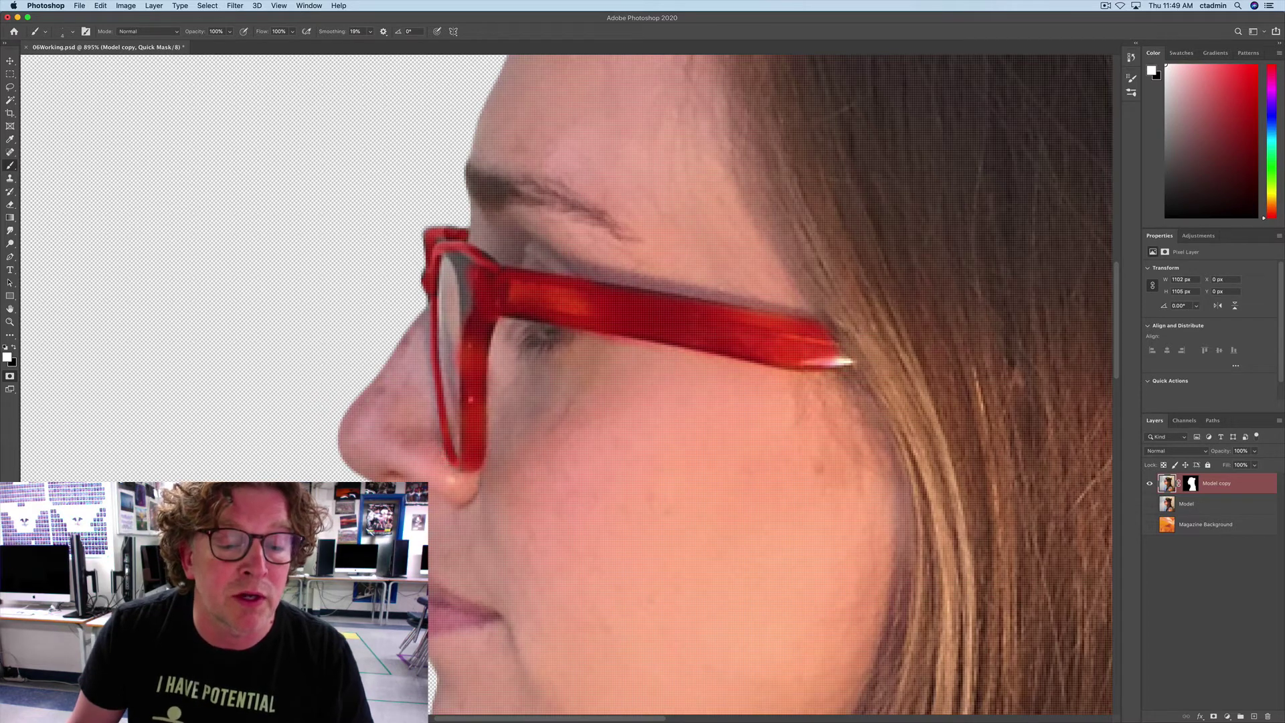
key(x)
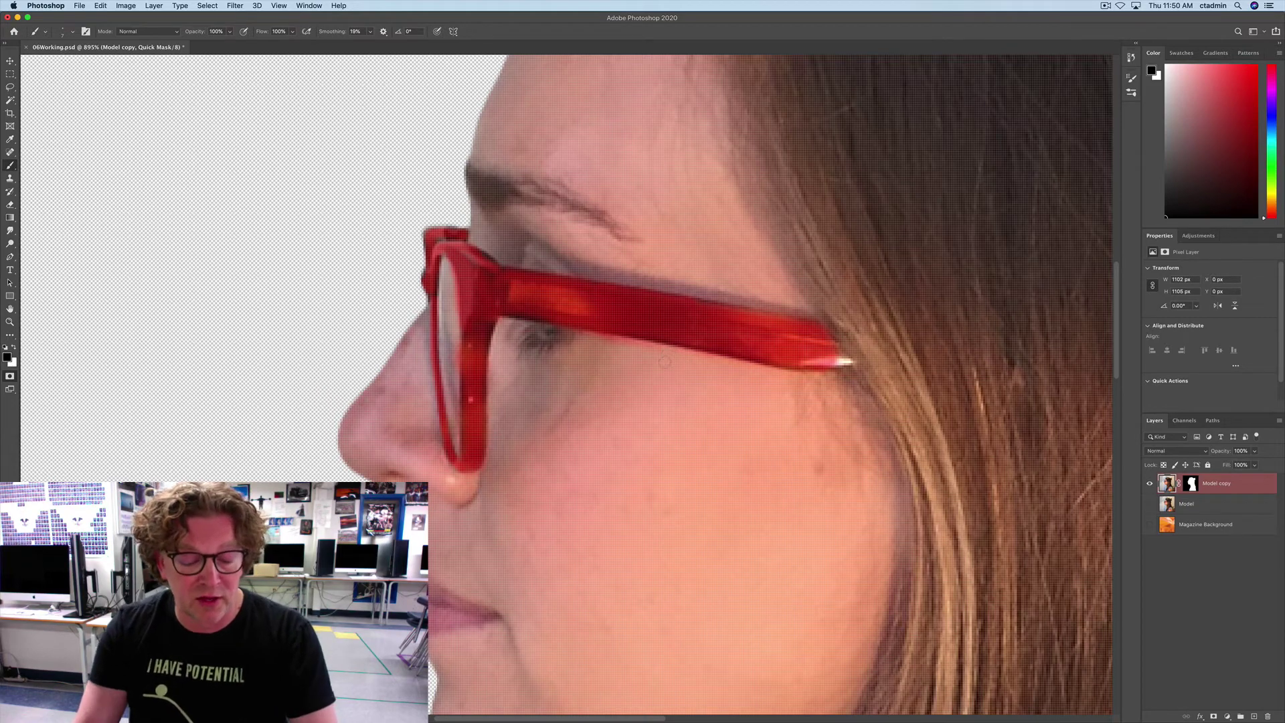
key(x)
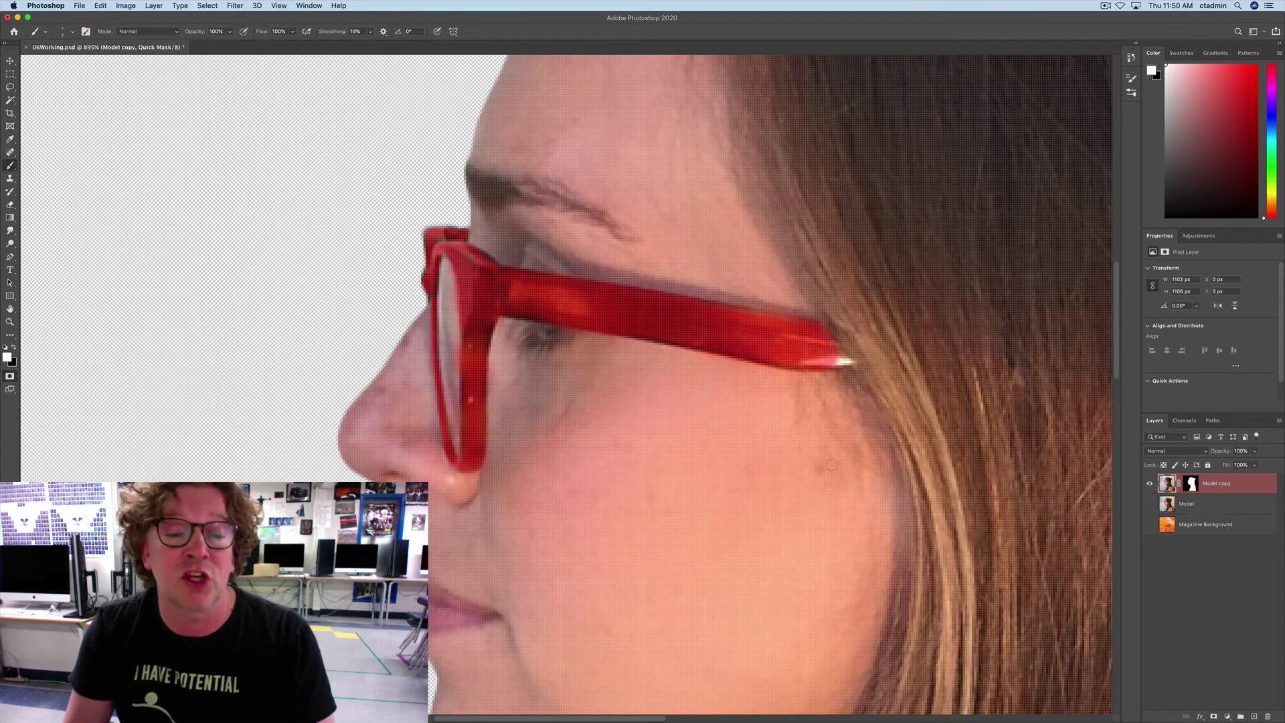
Exit Quick Mask mode and invert the selection so that only the glasses are selected.
key(q)
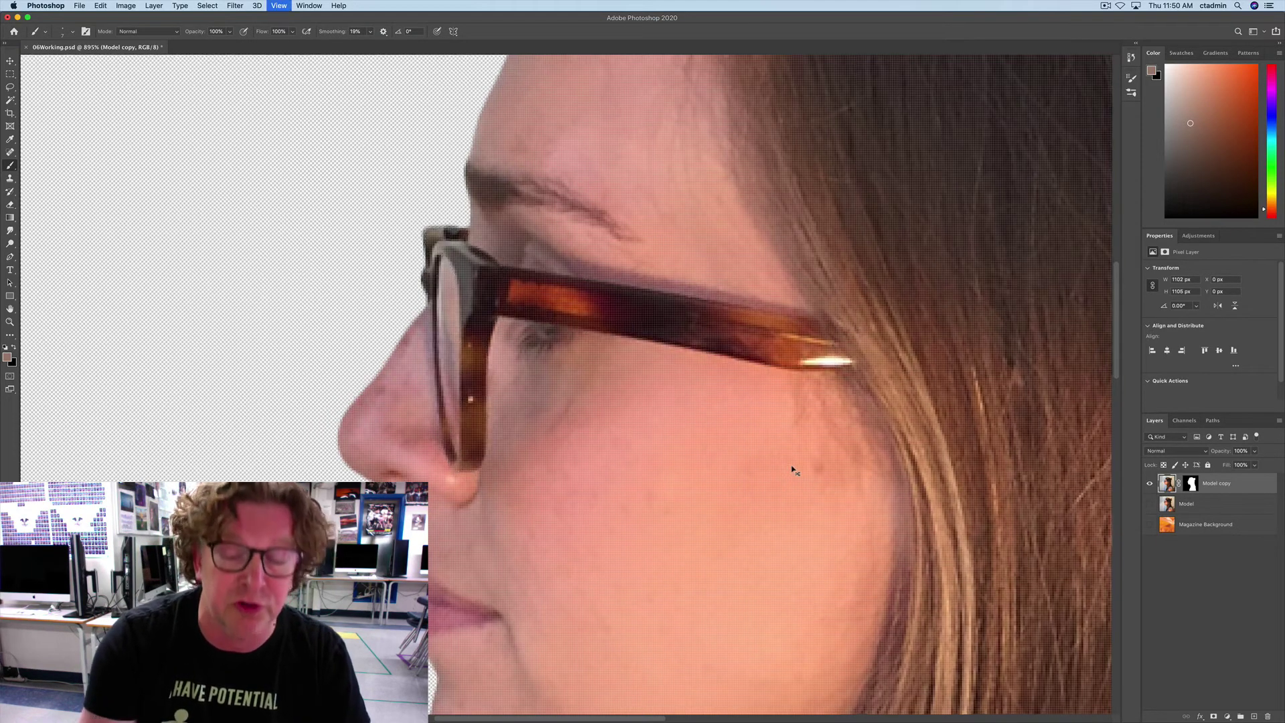
key(super+0)
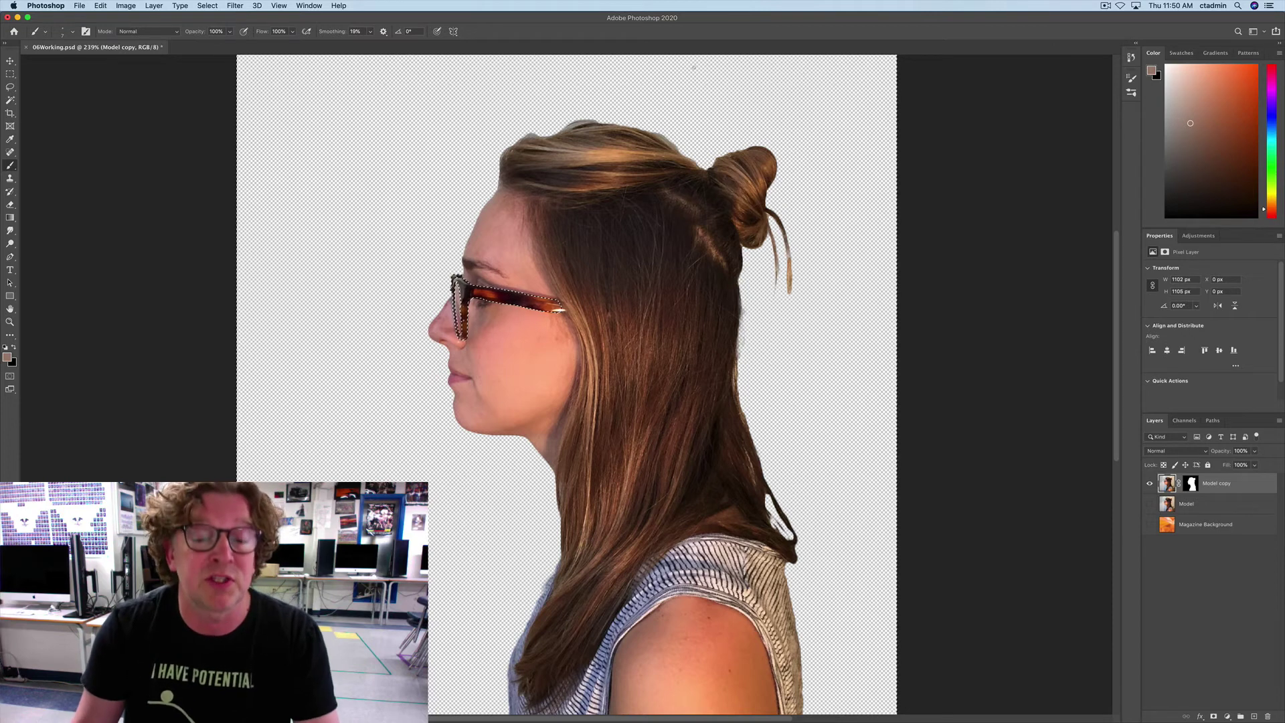
key(z)
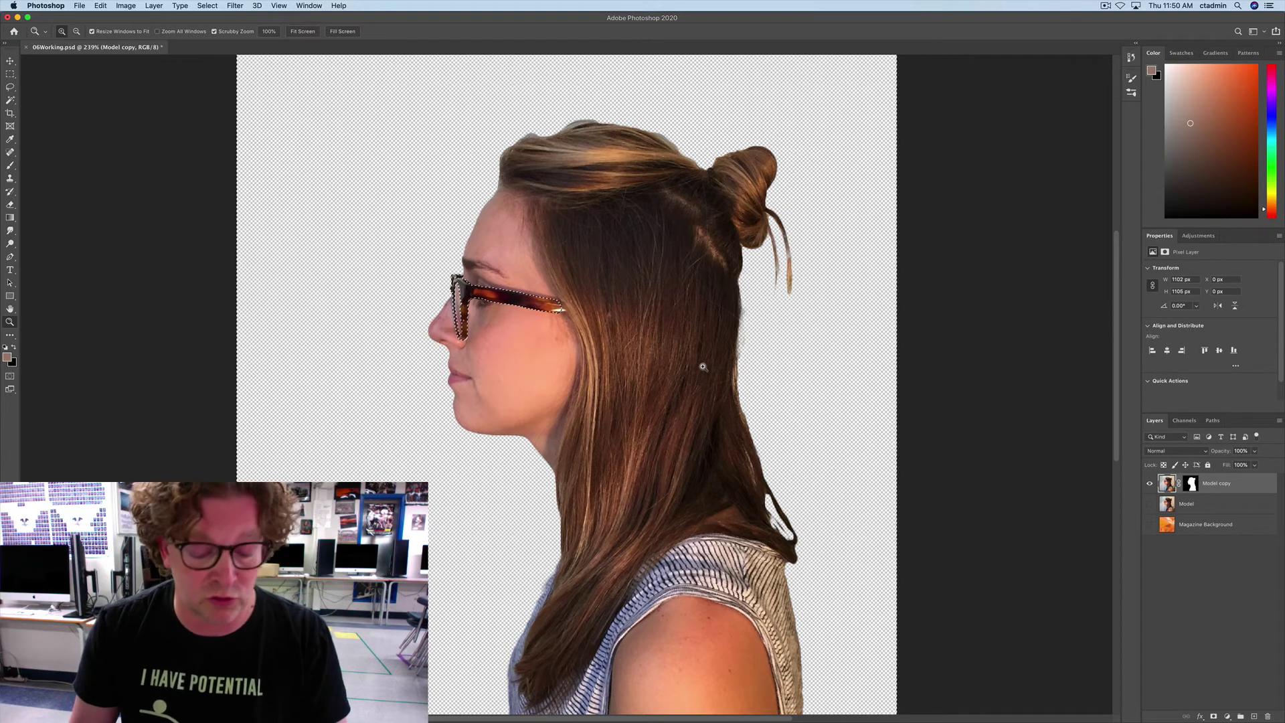
key(b)
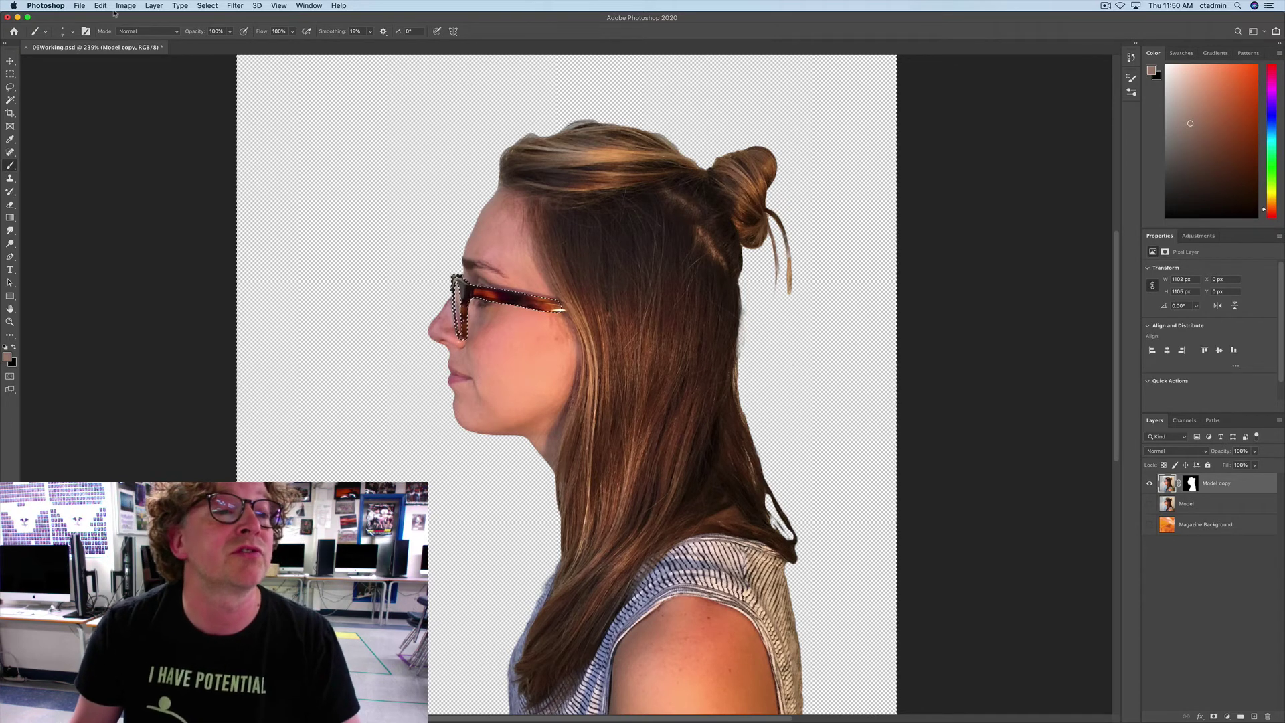
click(209, 5)
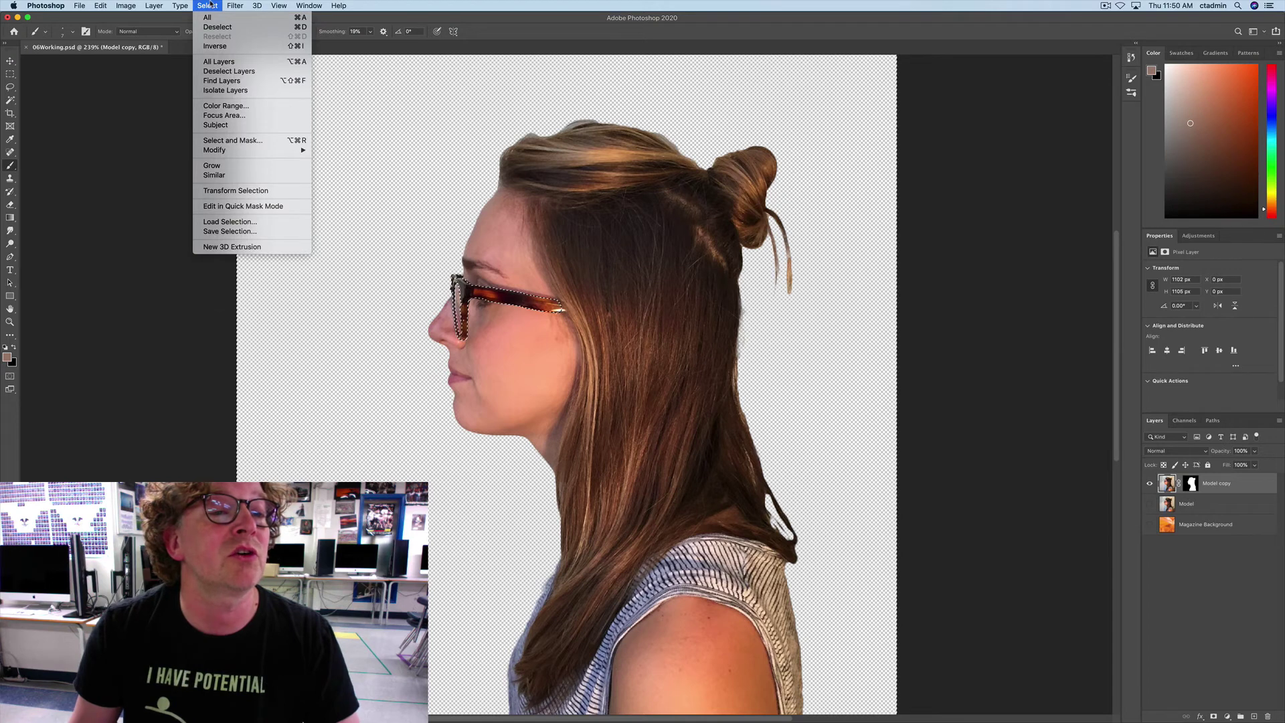
click(215, 46)
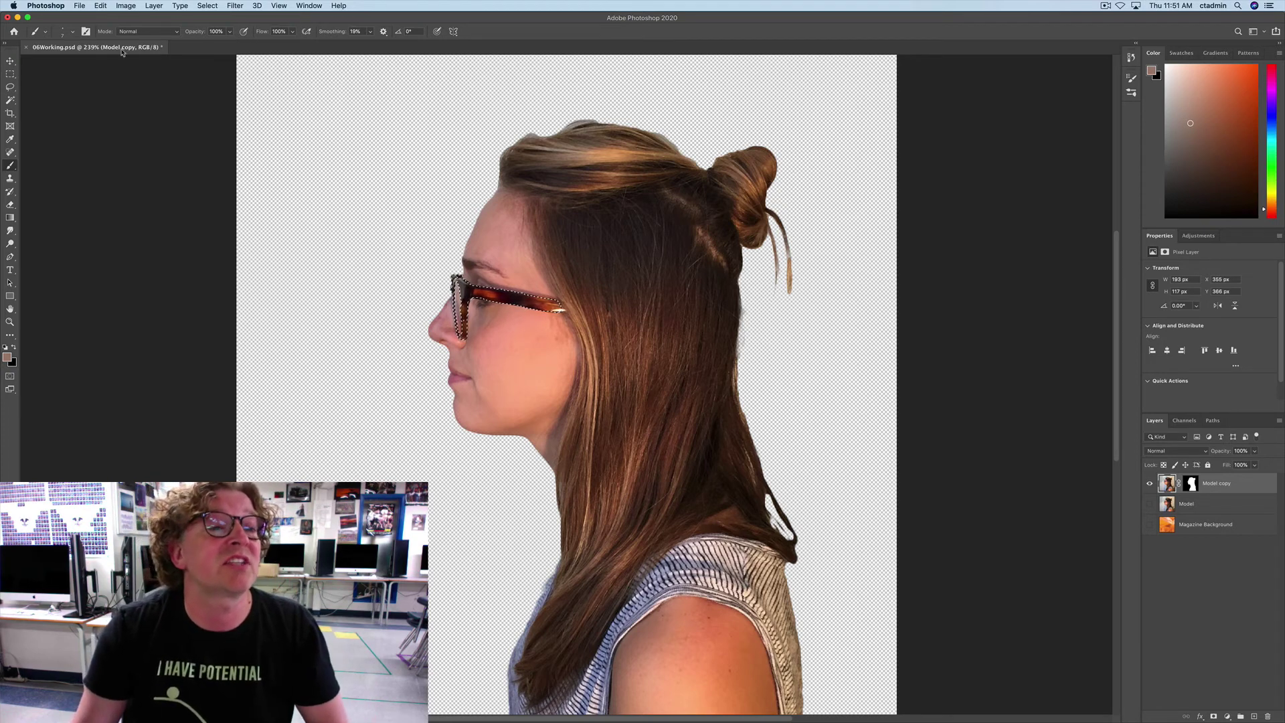
Recolour the selected glasses with a Hue/Saturation adjustment, setting the hue to +70, and deselect.
click(124, 6)
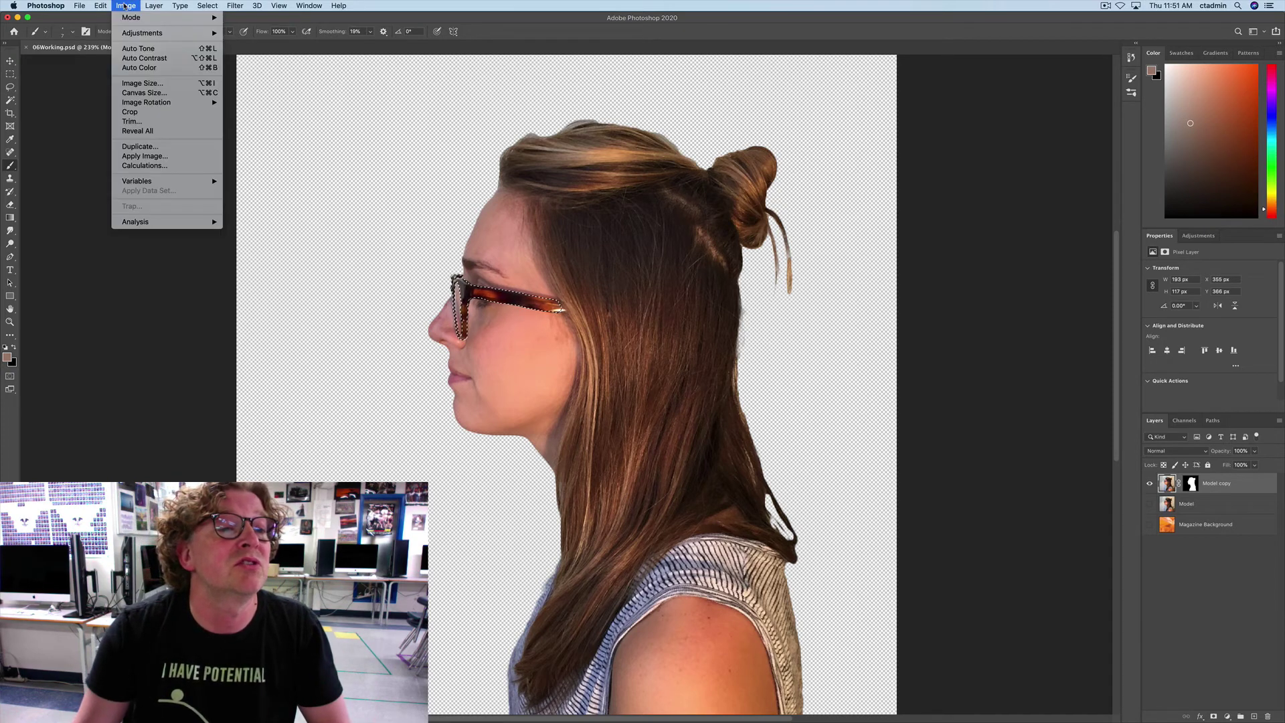
mouse_move(194, 33)
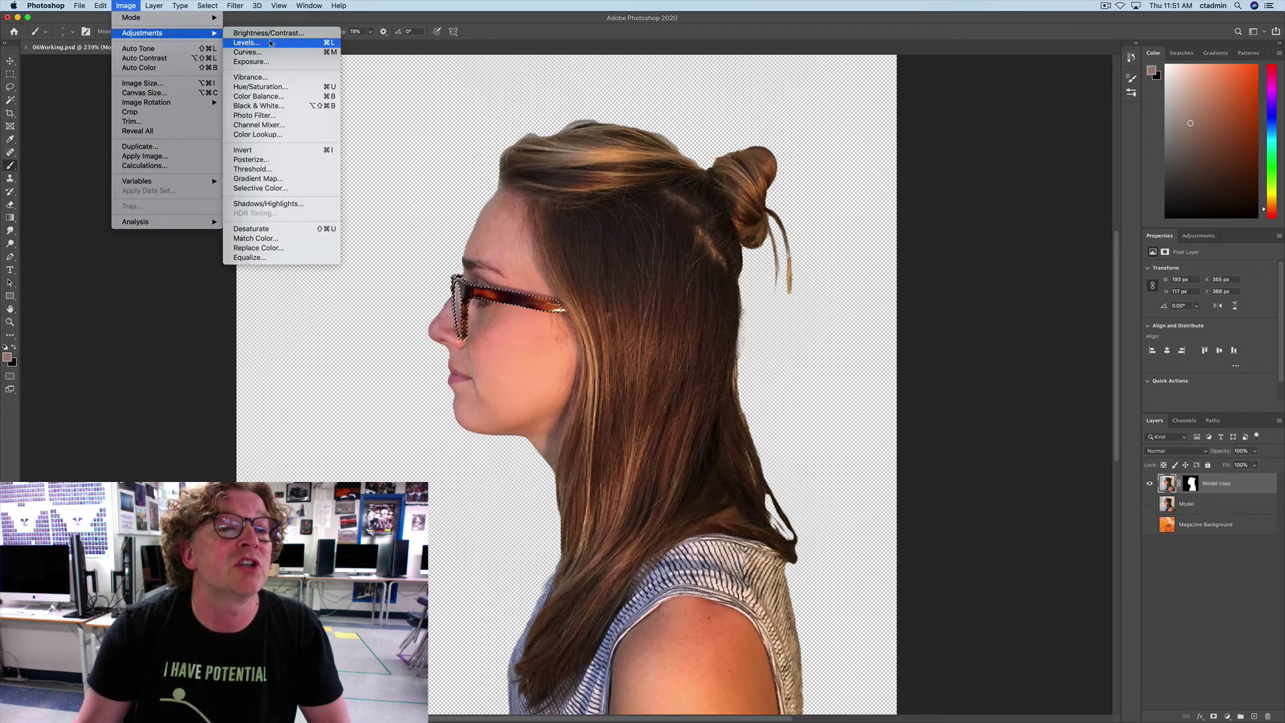
click(260, 87)
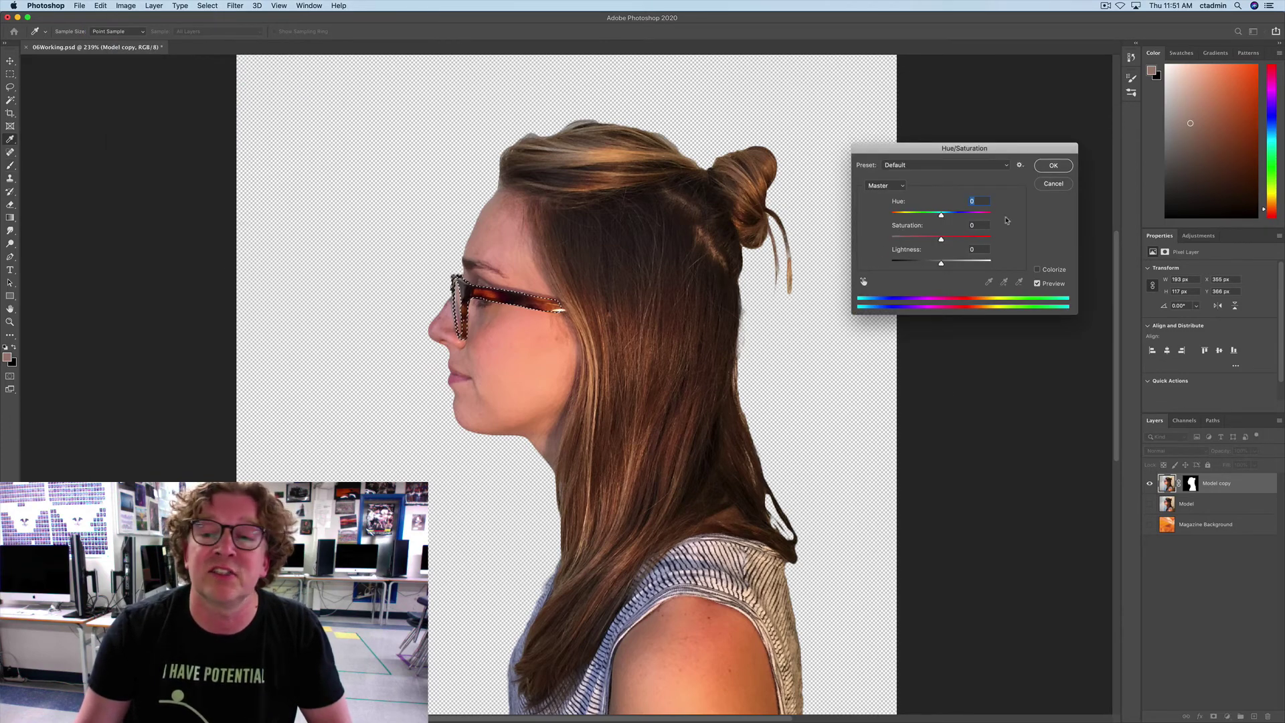
text(70)
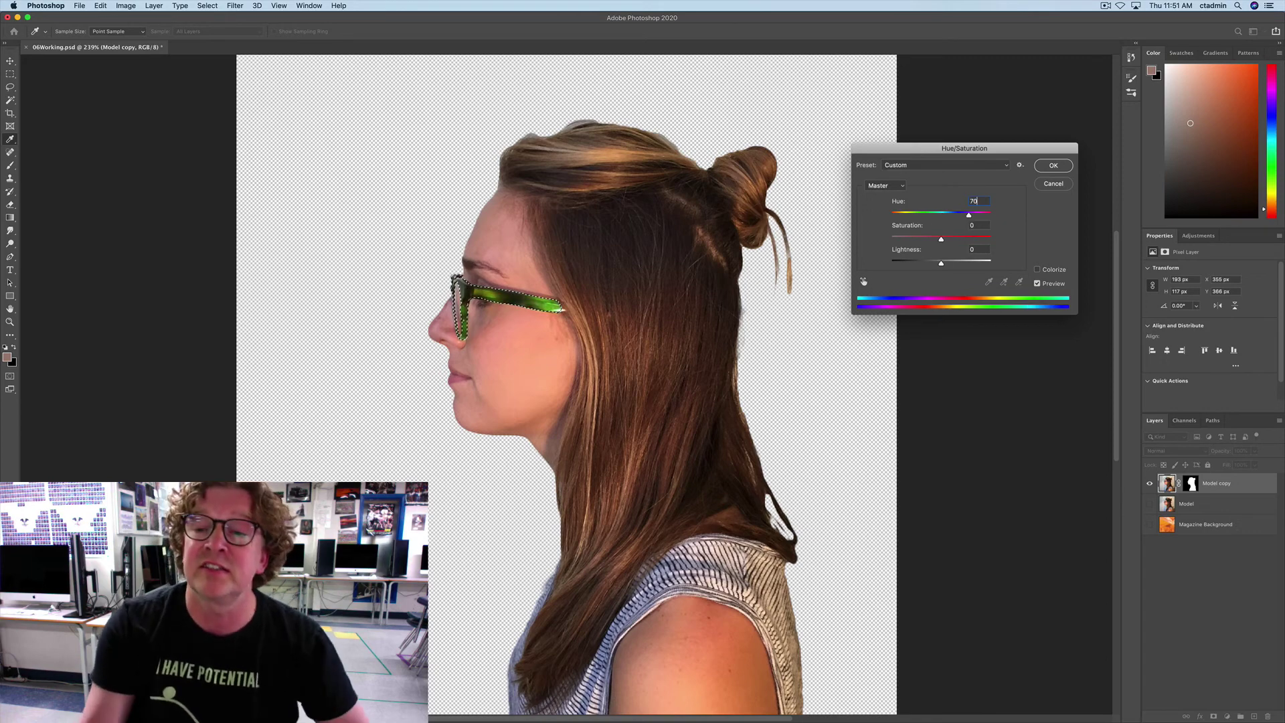
key(Tab)
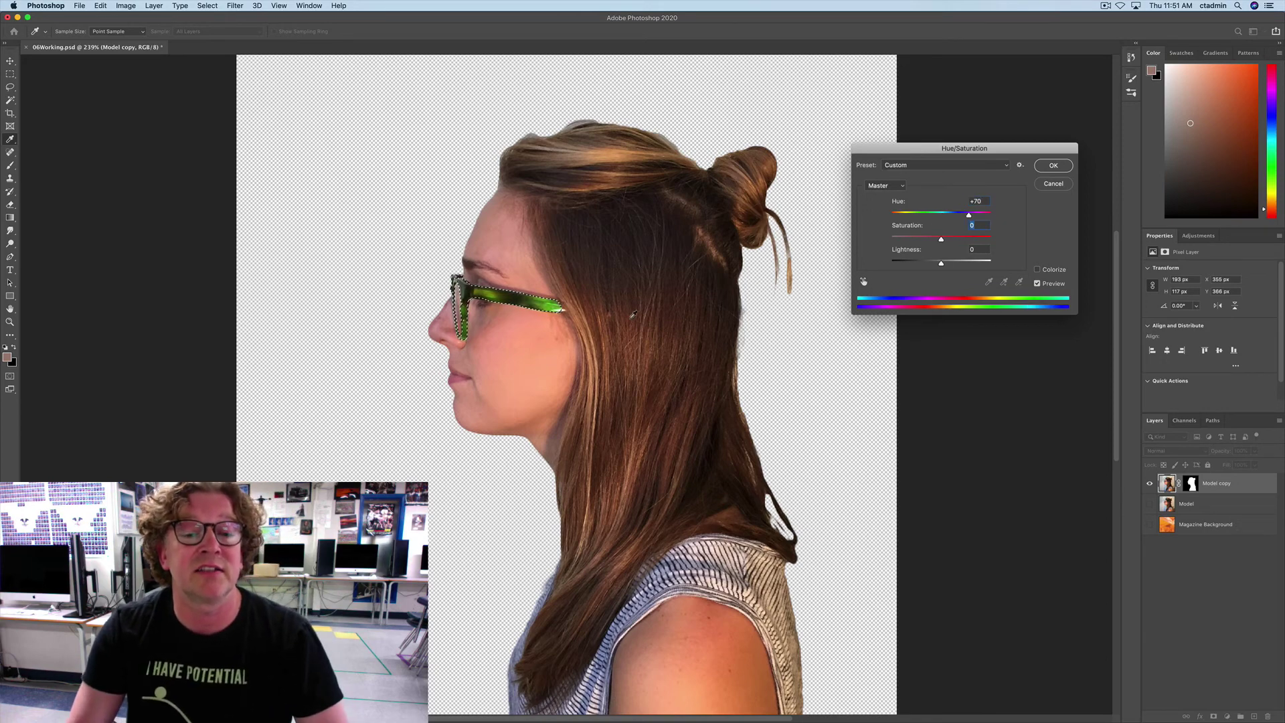
click(1053, 166)
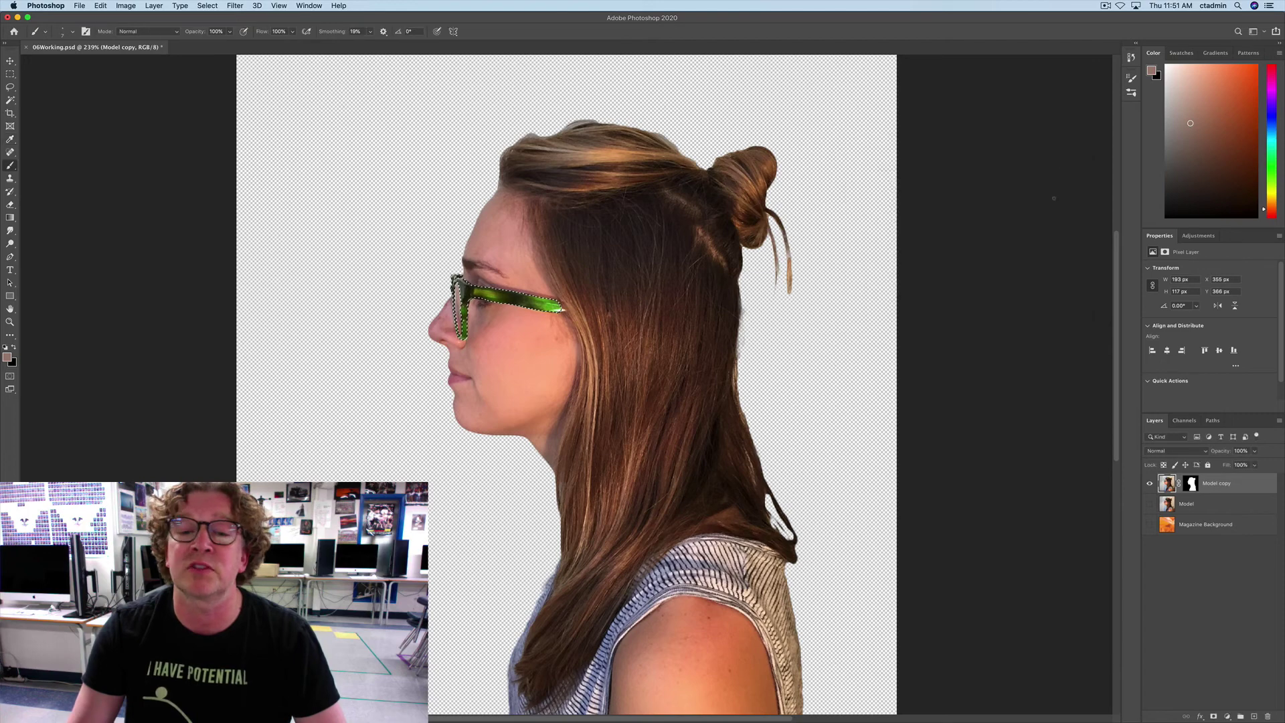
key(b)
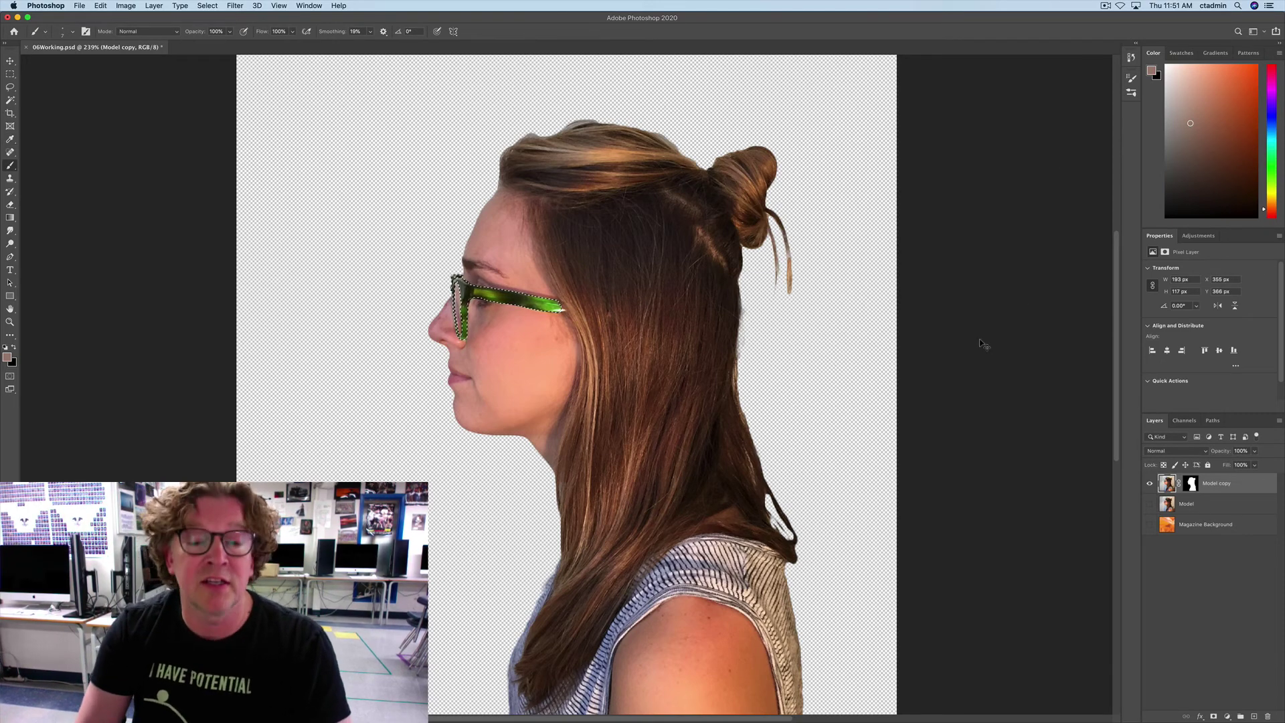
key(super+d)
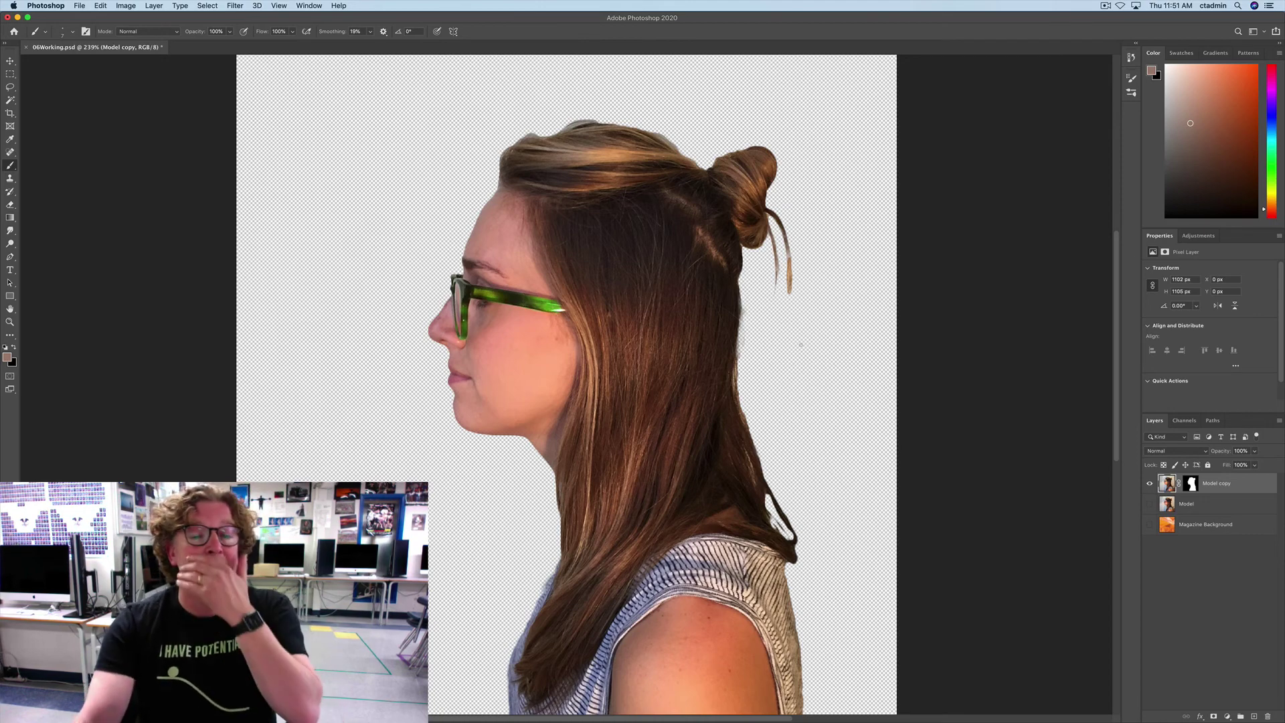